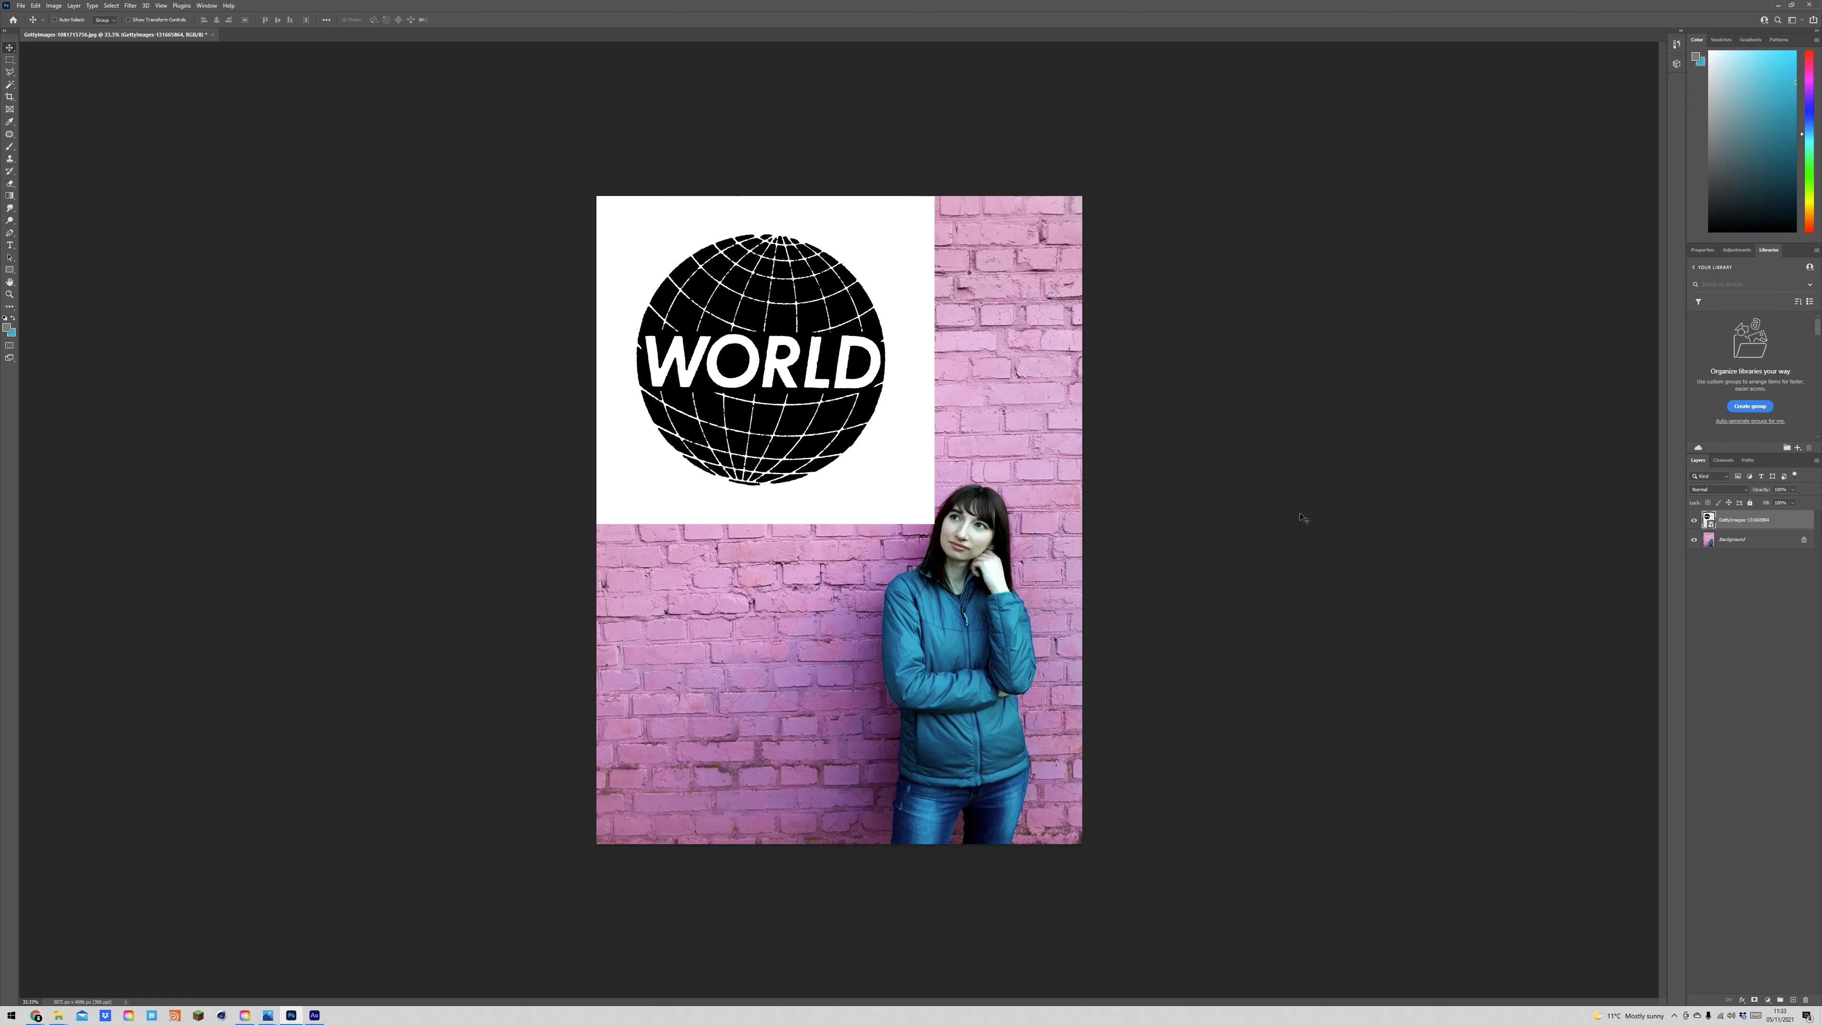
Set the WORLD logo layer's blend mode to Multiply.
left_click(1714, 490)
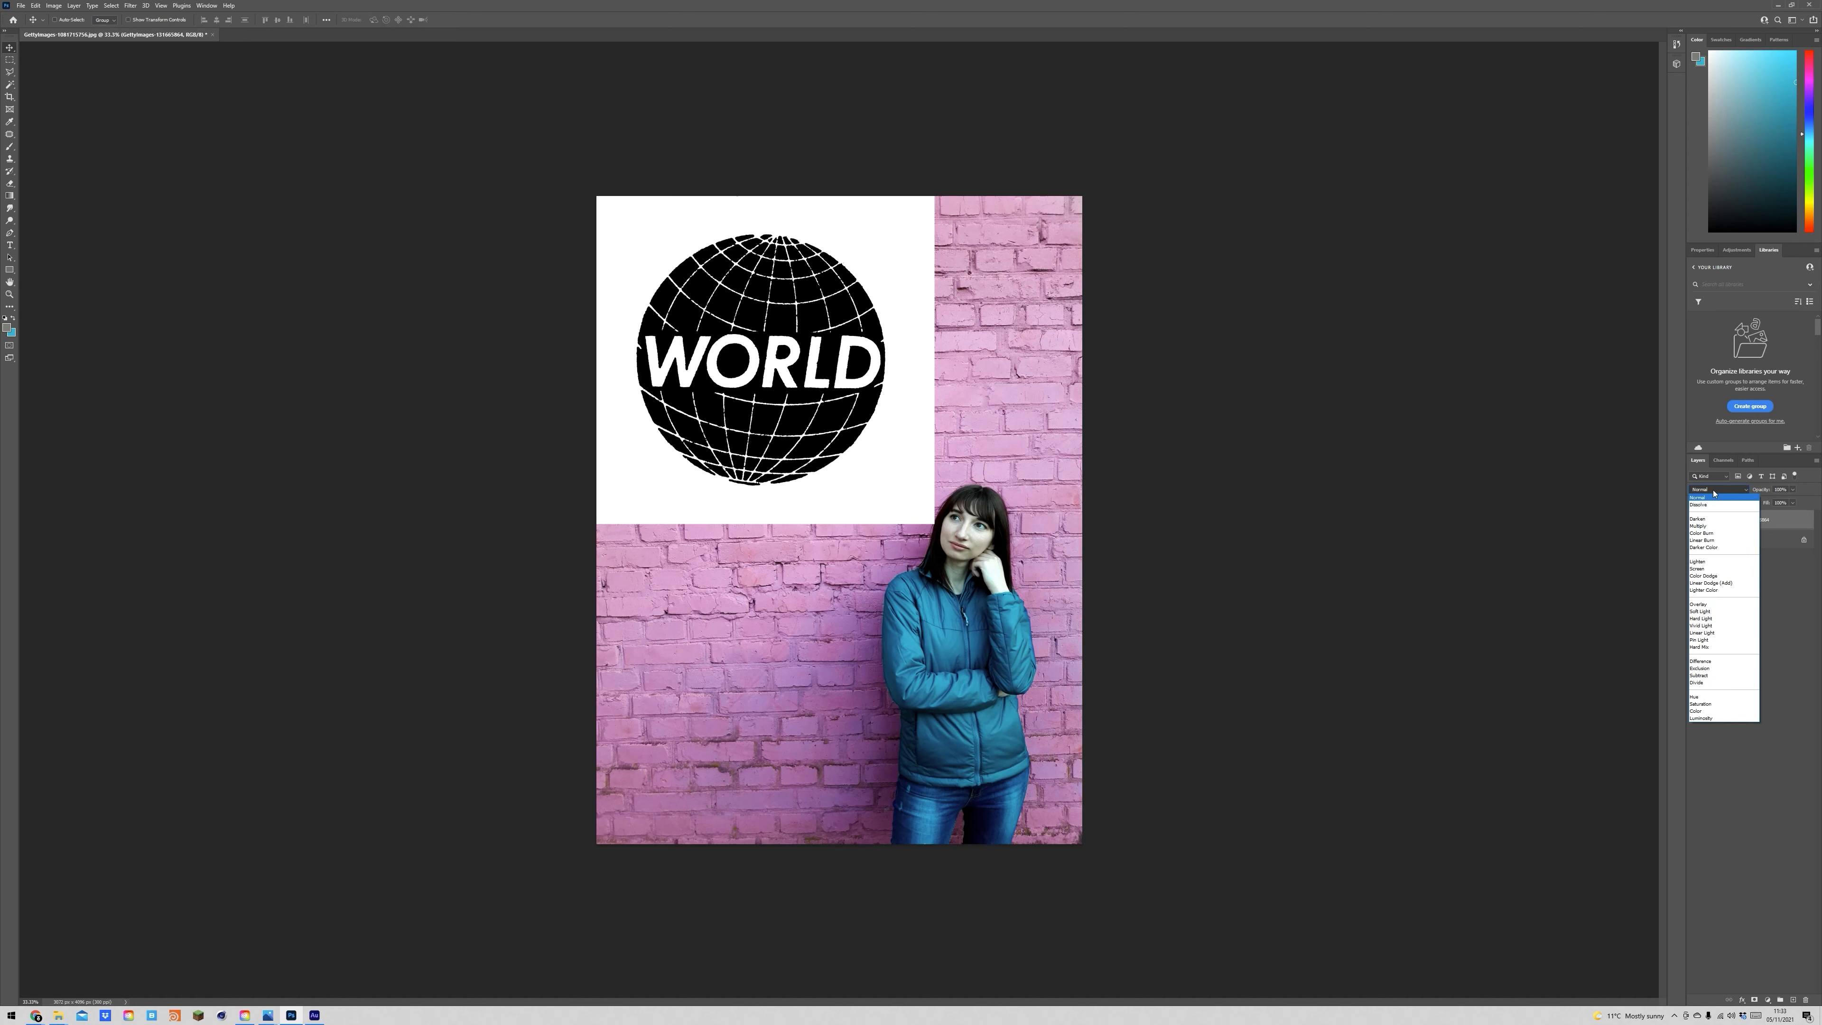
left_click(1699, 526)
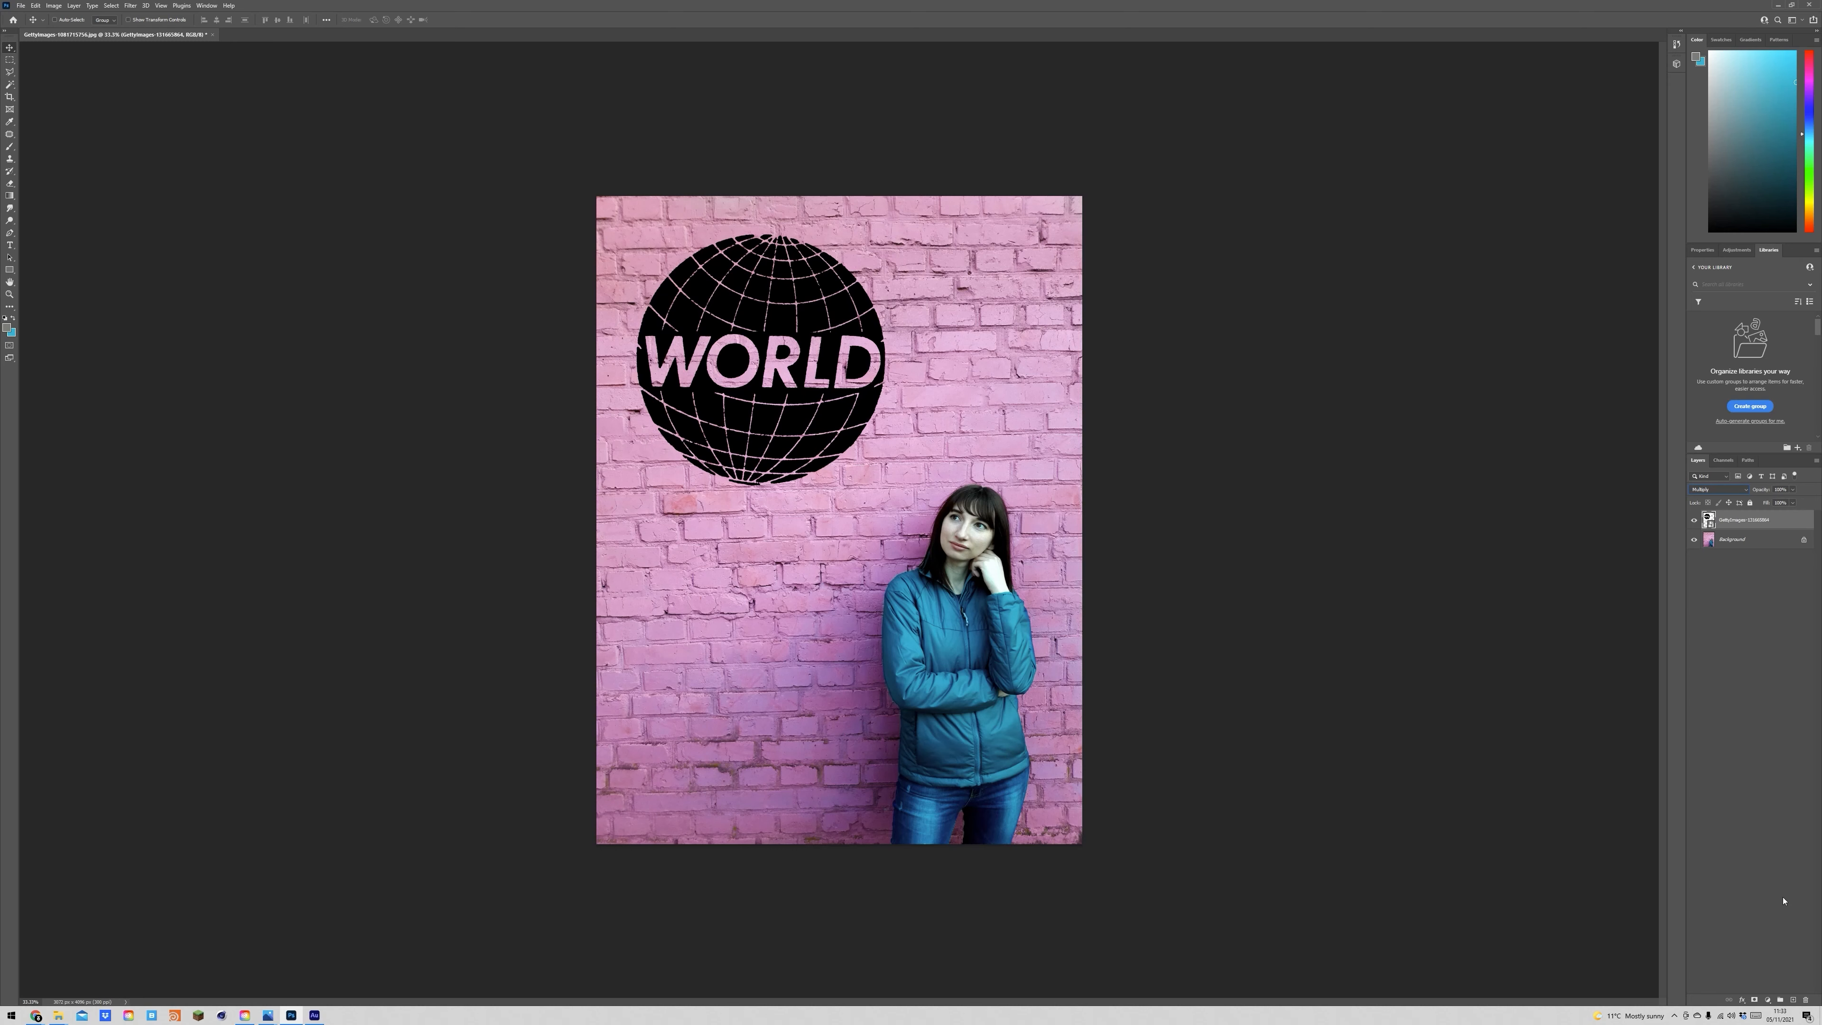
left_click(1742, 1000)
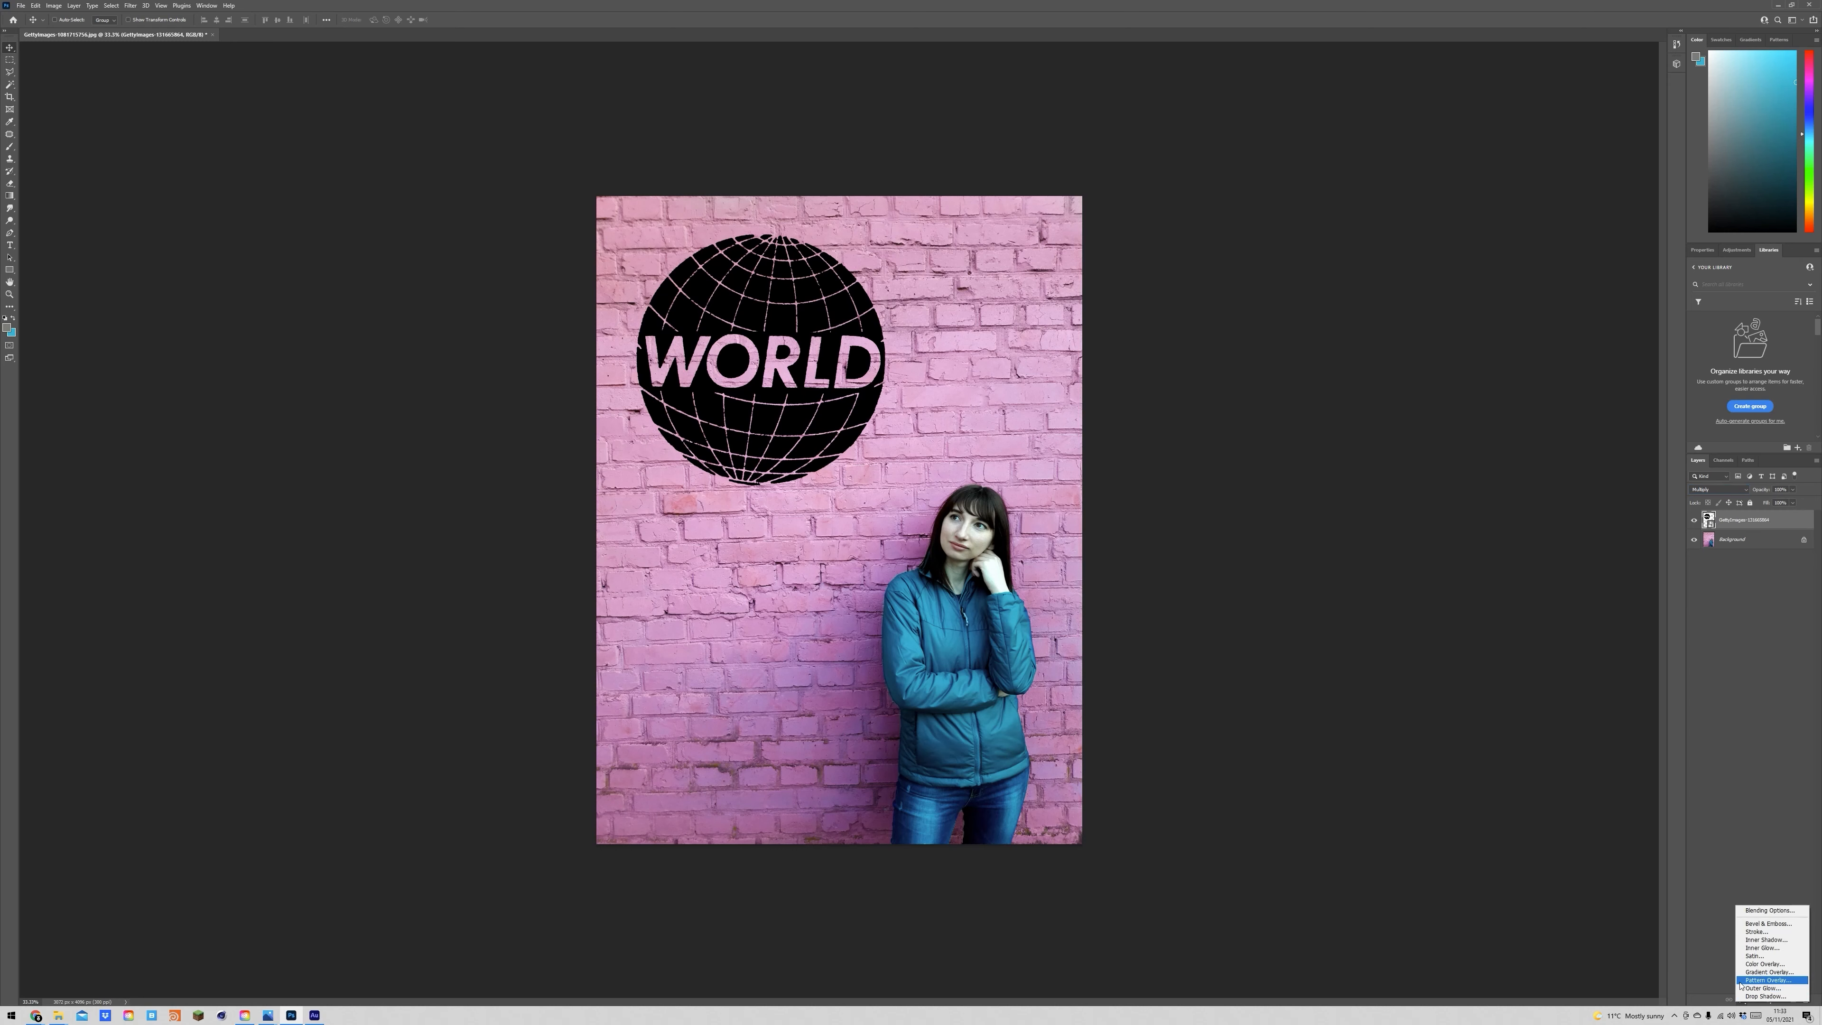
left_click(1749, 965)
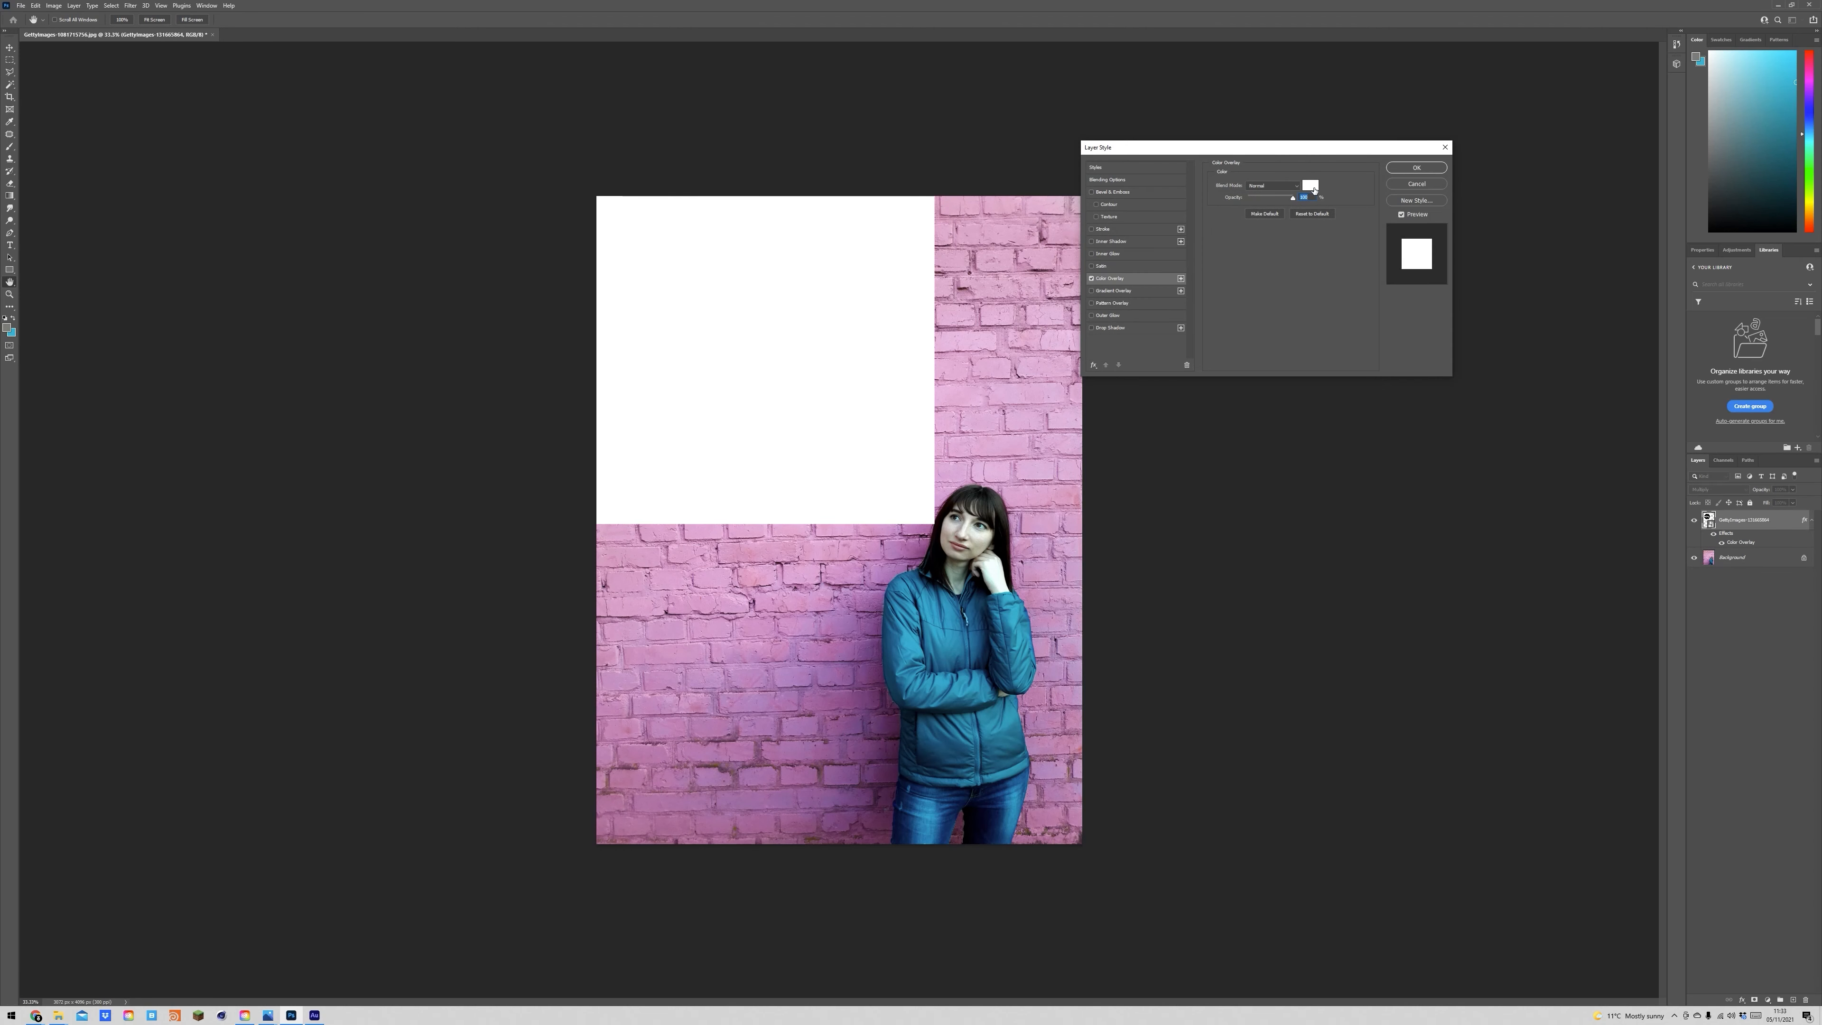
left_click(1314, 190)
mouse_move(1272, 332)
left_mouse_down()
mouse_move(1326, 402)
mouse_move(1341, 339)
mouse_move(1292, 323)
left_mouse_up()
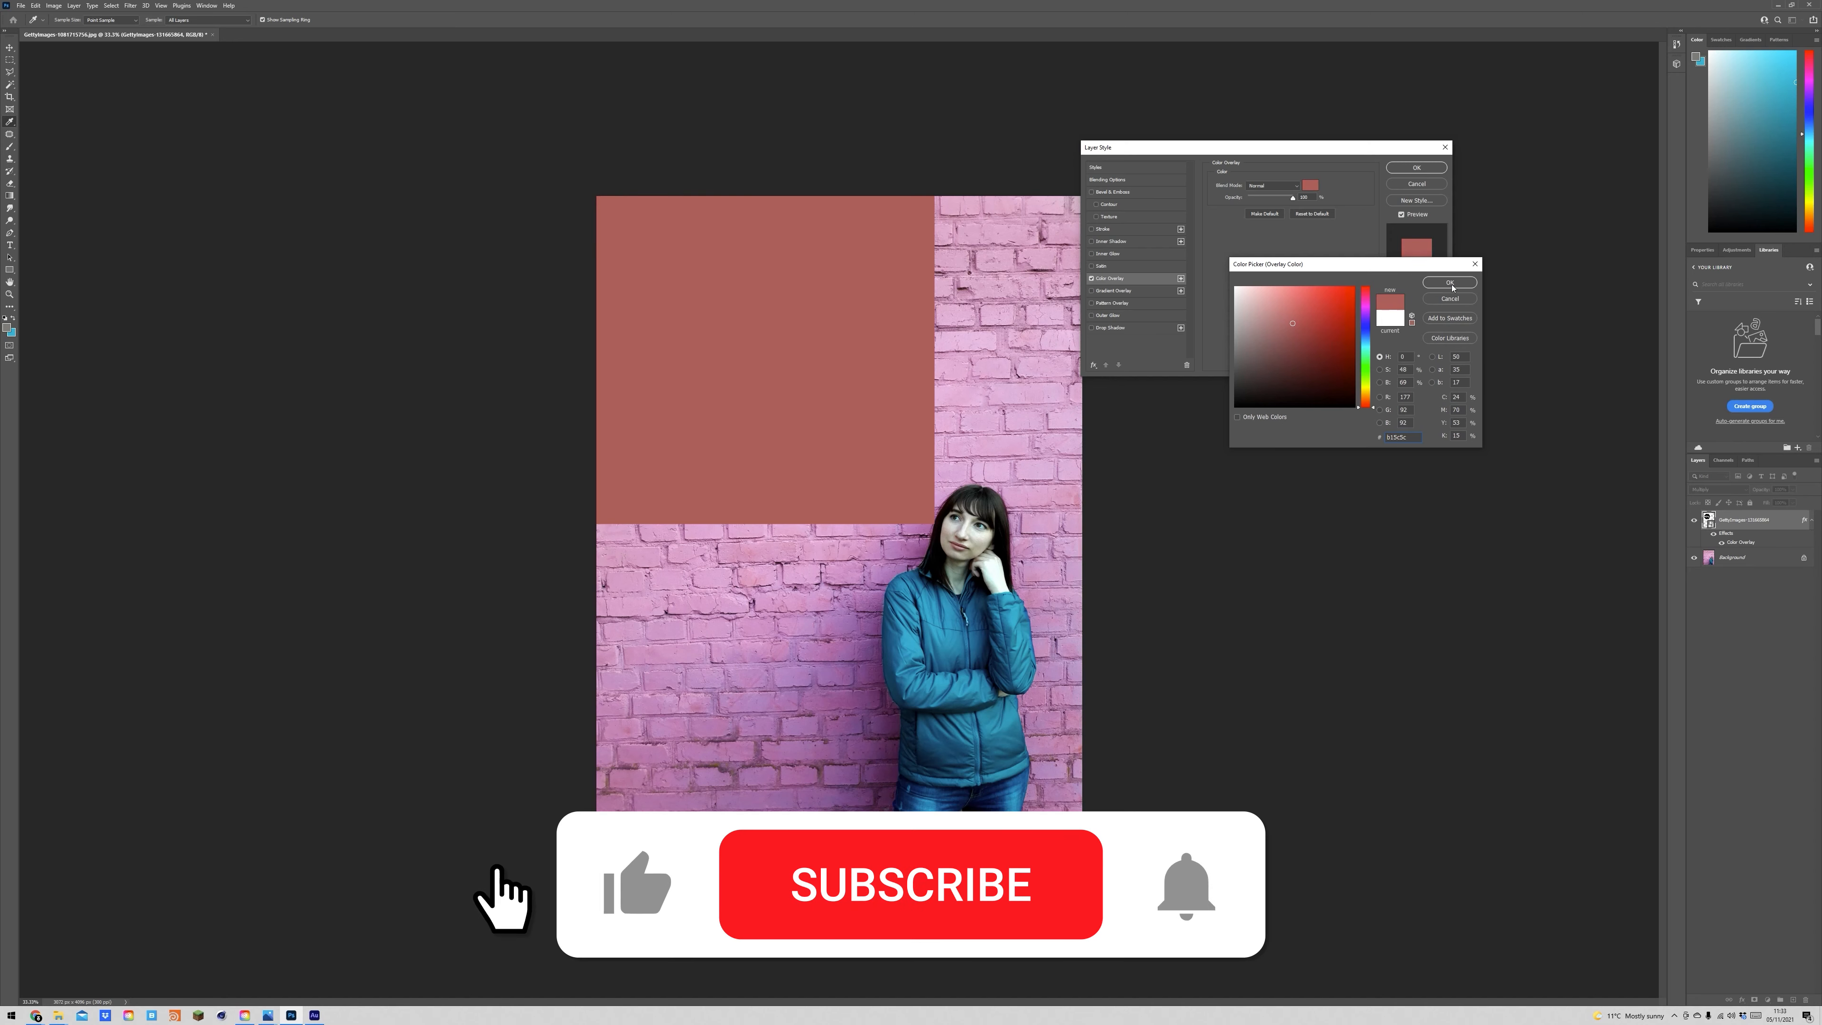
left_click(1450, 299)
left_click(1403, 185)
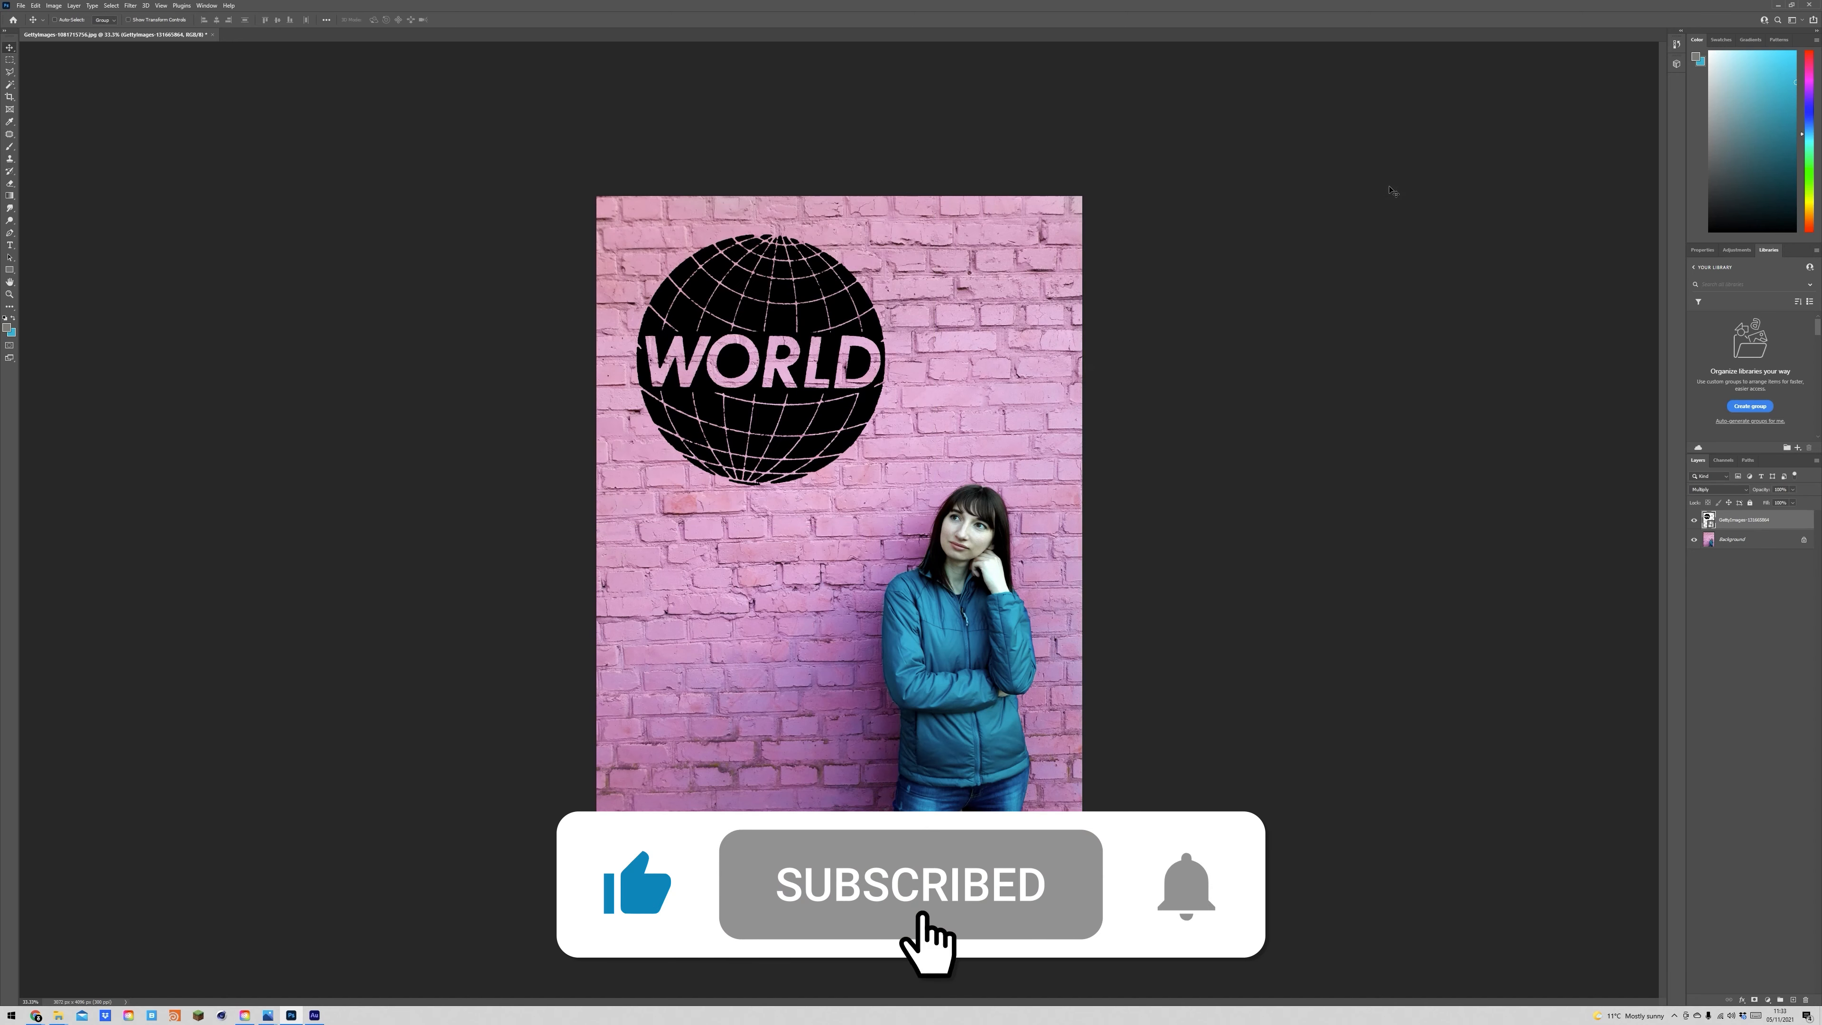
Knock out the logo's white background by lowering the white Blend If limit for This Layer to the black end.
double_click(1806, 522)
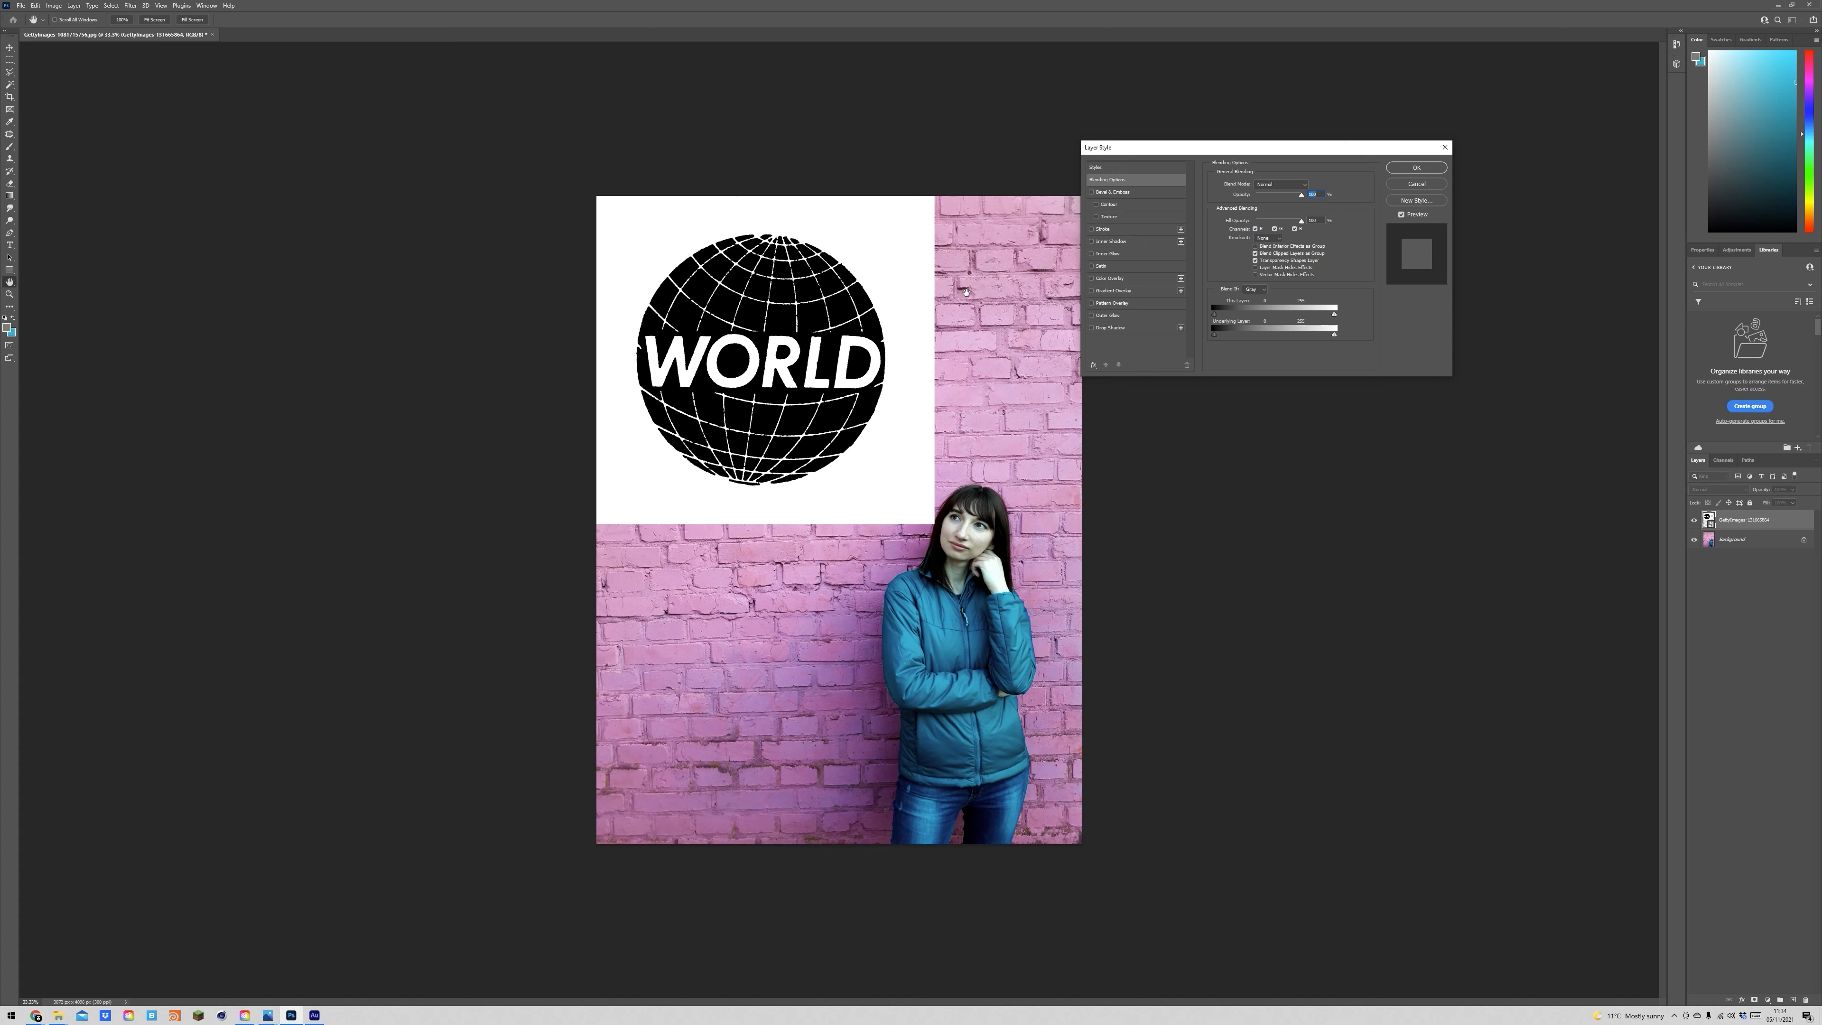
mouse_move(1335, 316)
left_mouse_down()
mouse_move(1234, 320)
mouse_move(1363, 319)
left_mouse_up()
mouse_move(1215, 314)
left_mouse_down()
mouse_move(1274, 316)
mouse_move(1211, 315)
left_mouse_up()
left_click_drag(1334, 316, 1070, 330)
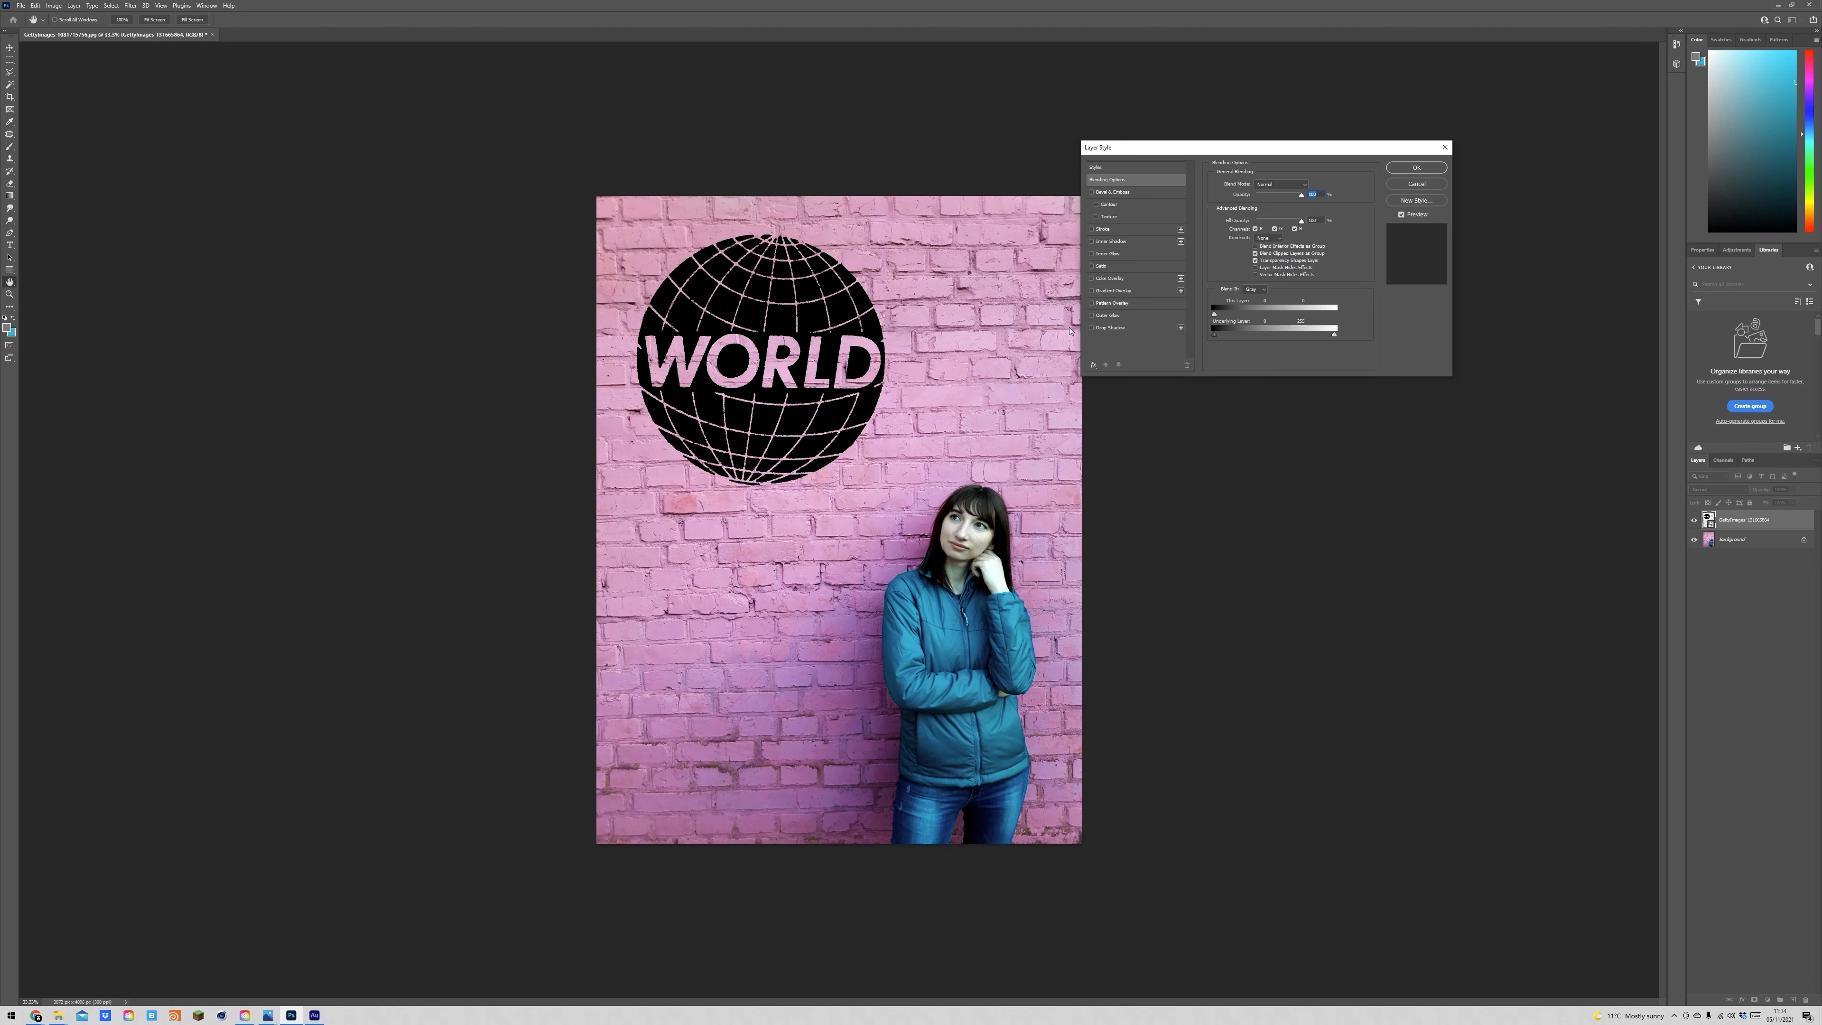
left_click(1420, 171)
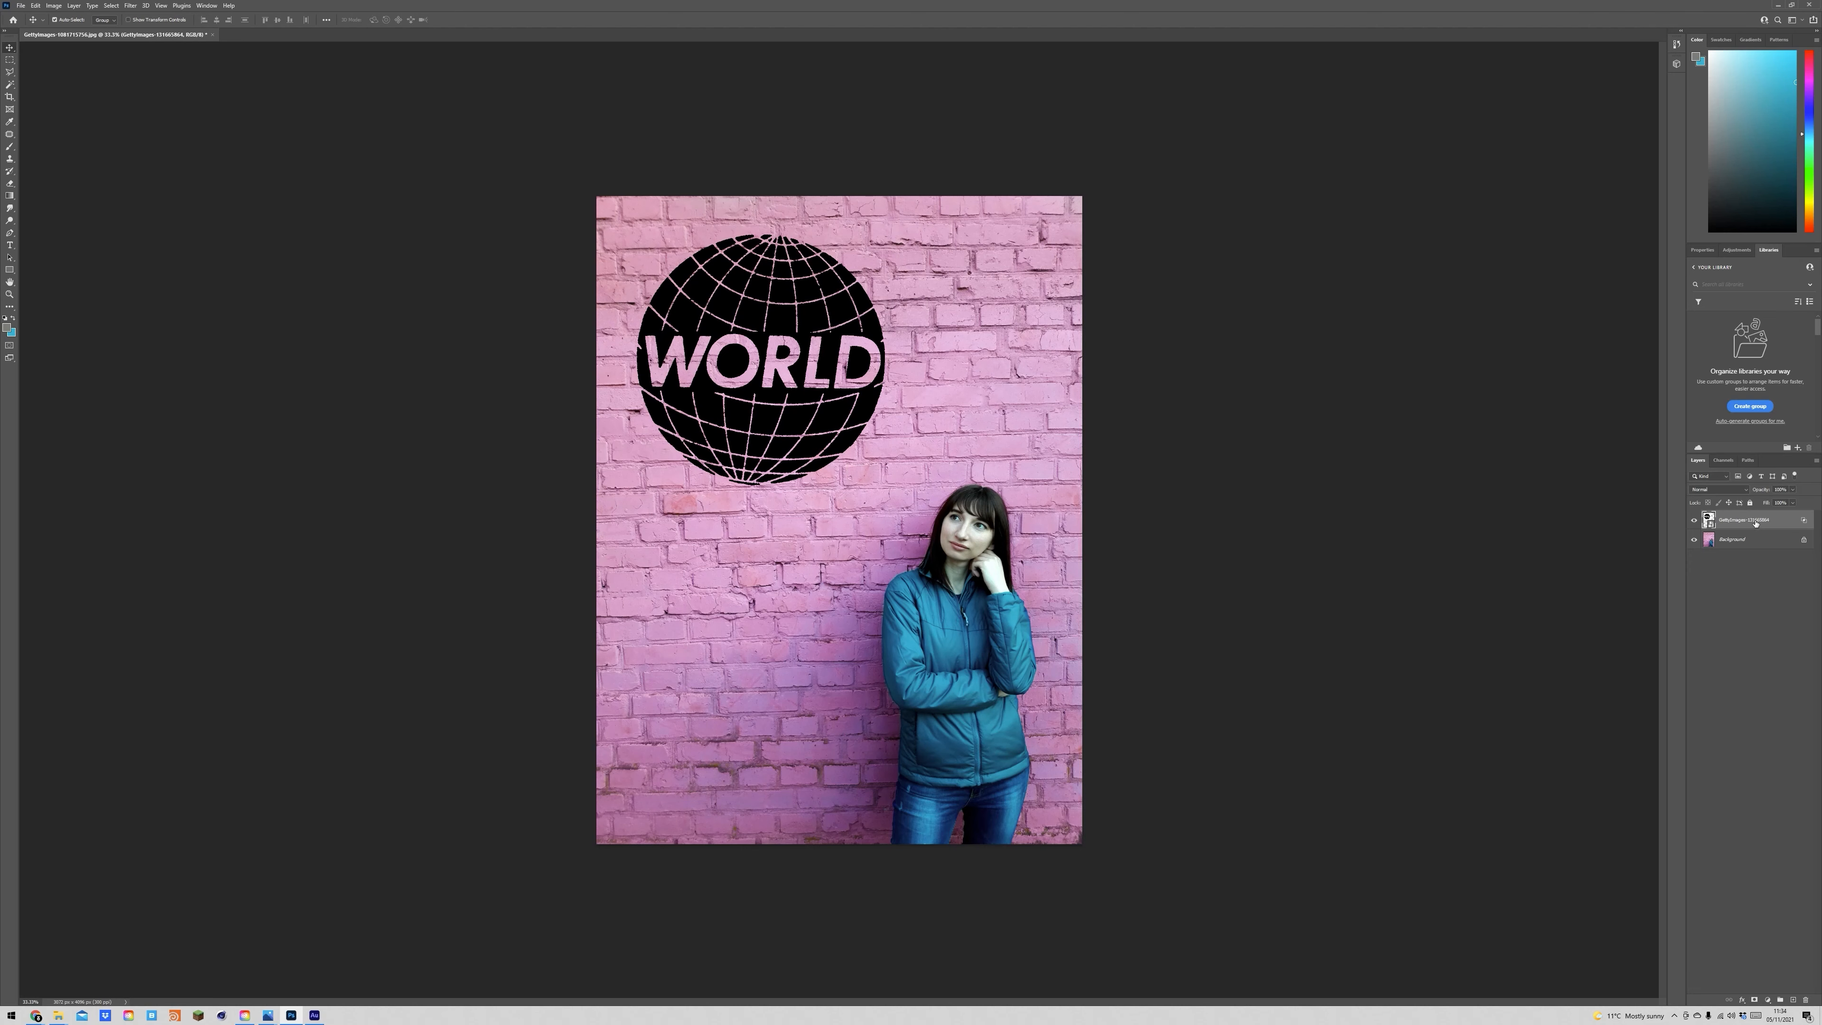
Put the WORLD logo layer in a group and add a Color Overlay effect to that group.
key("ctrl+g")
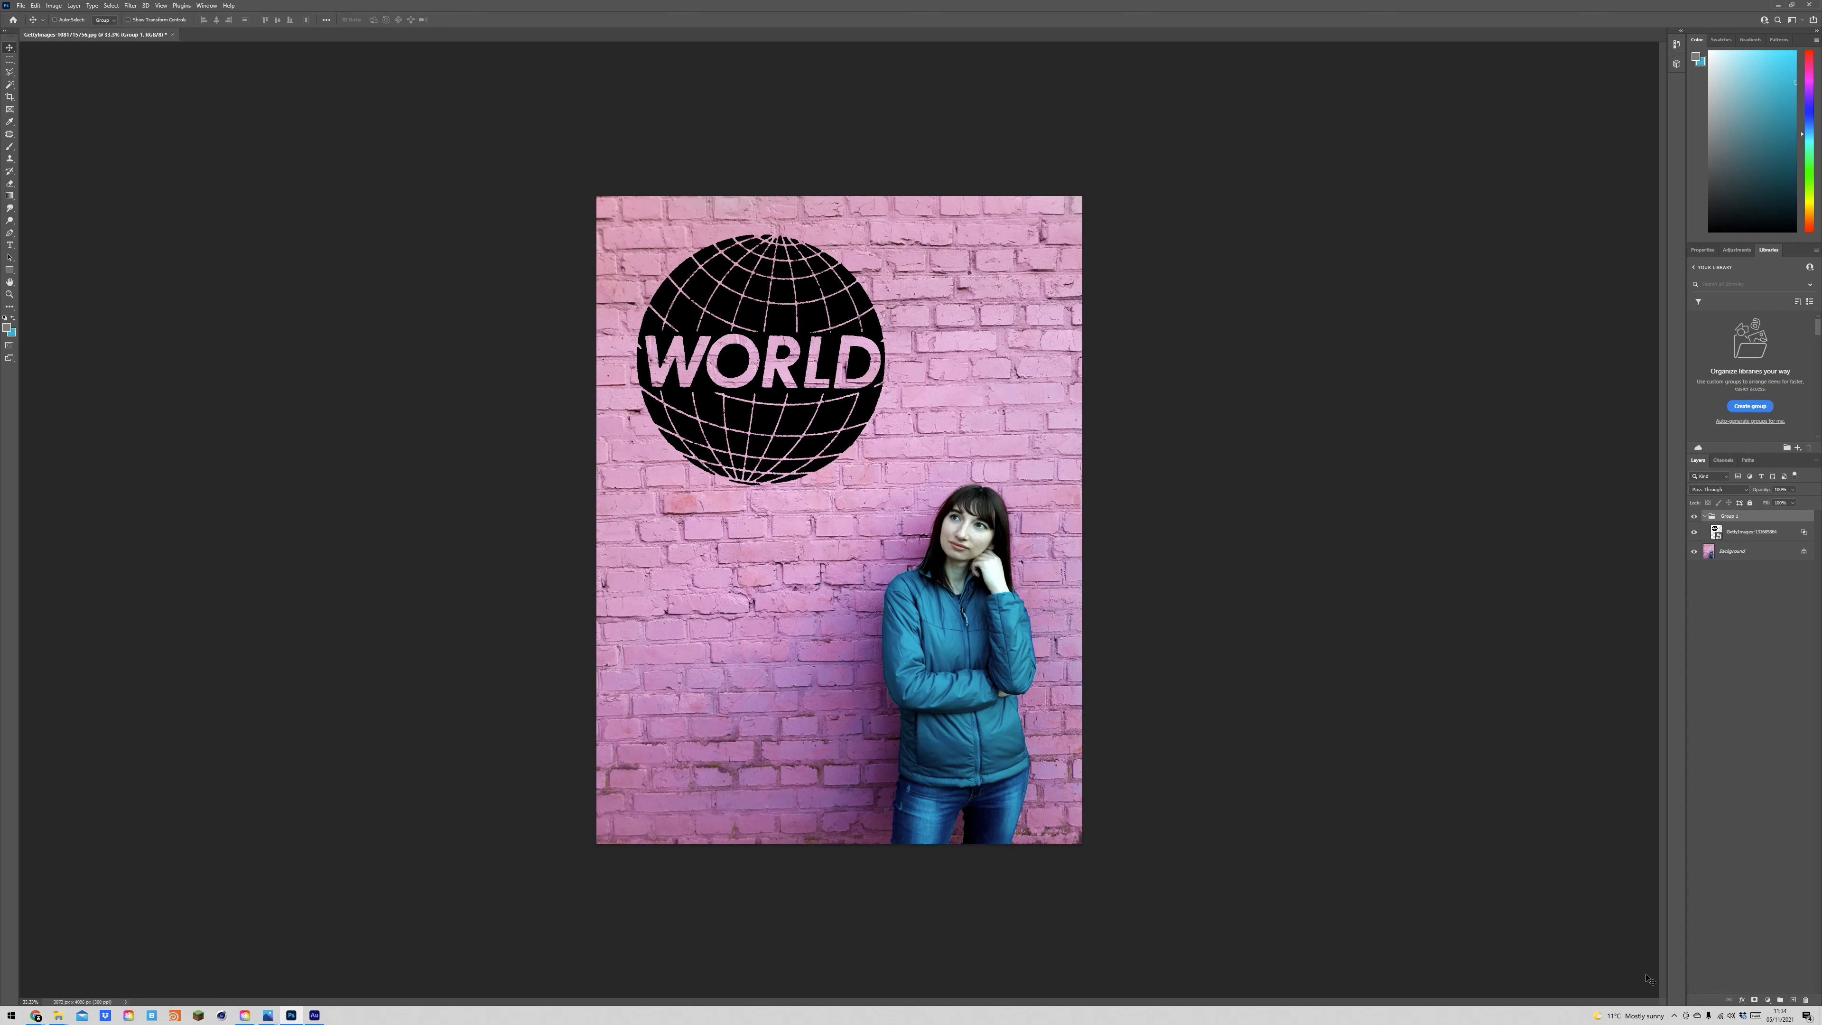
left_click(1743, 1001)
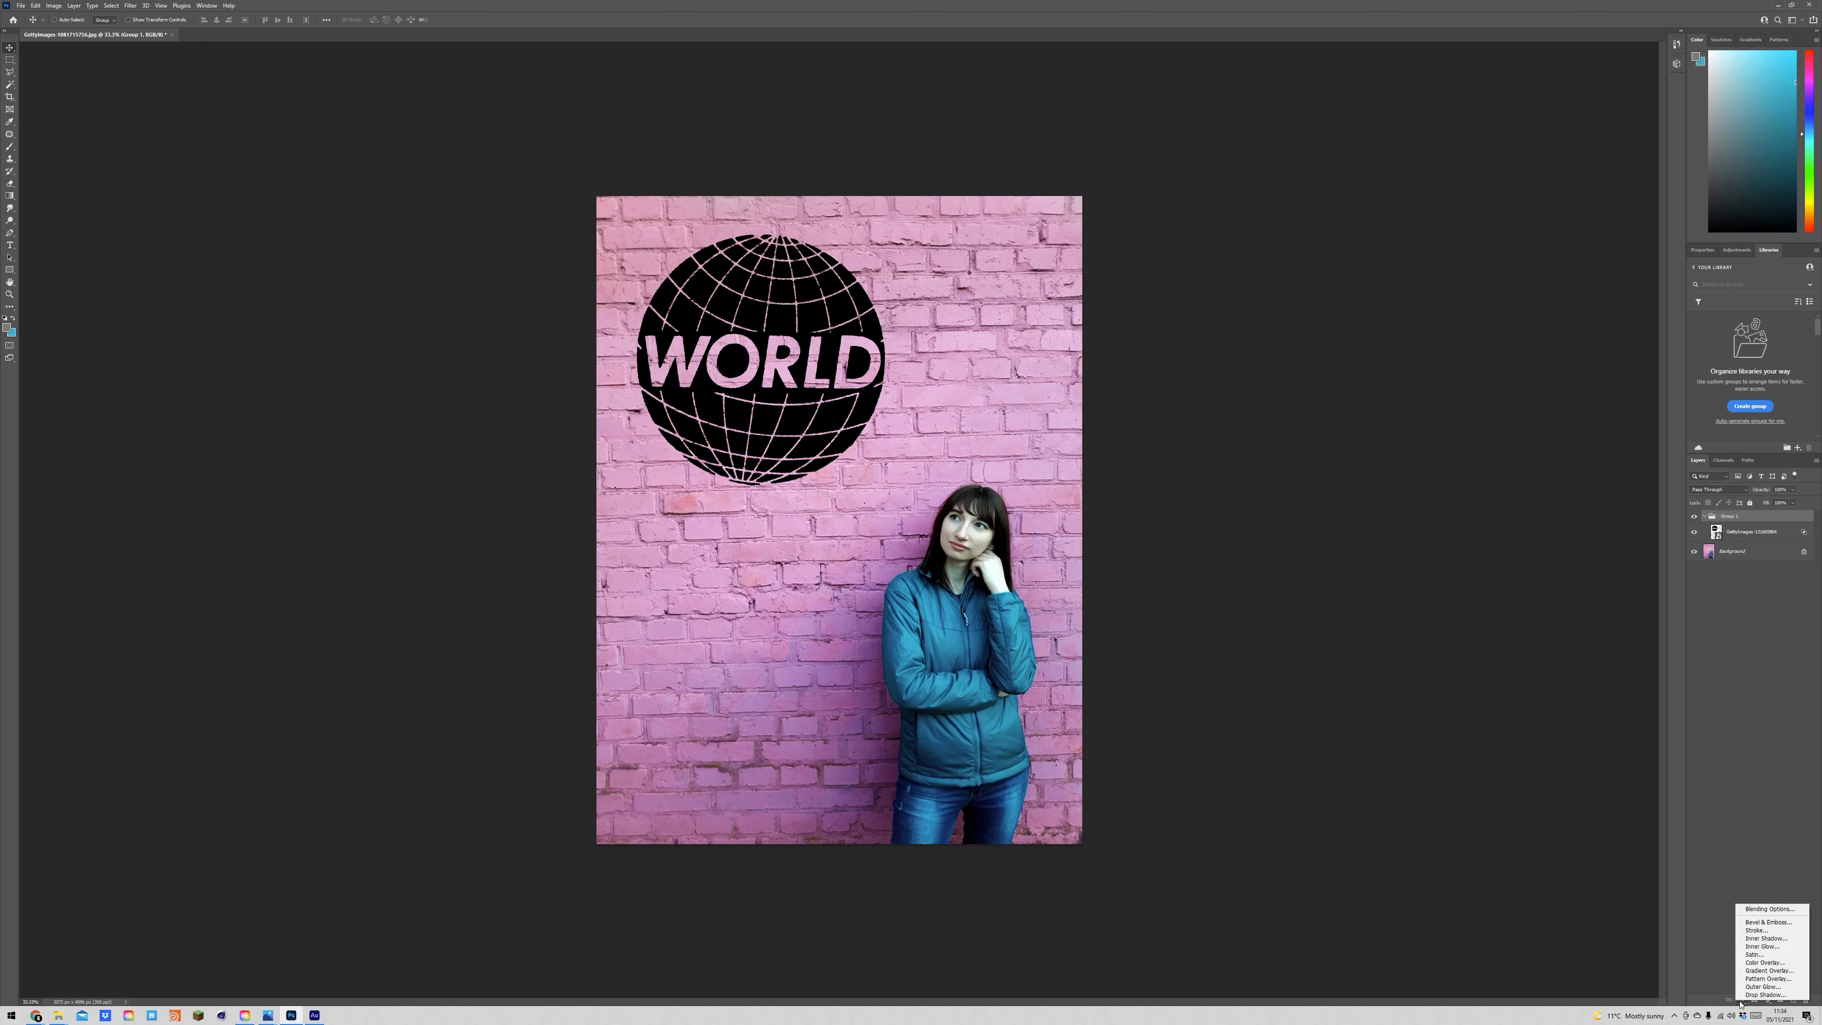
left_click(1751, 963)
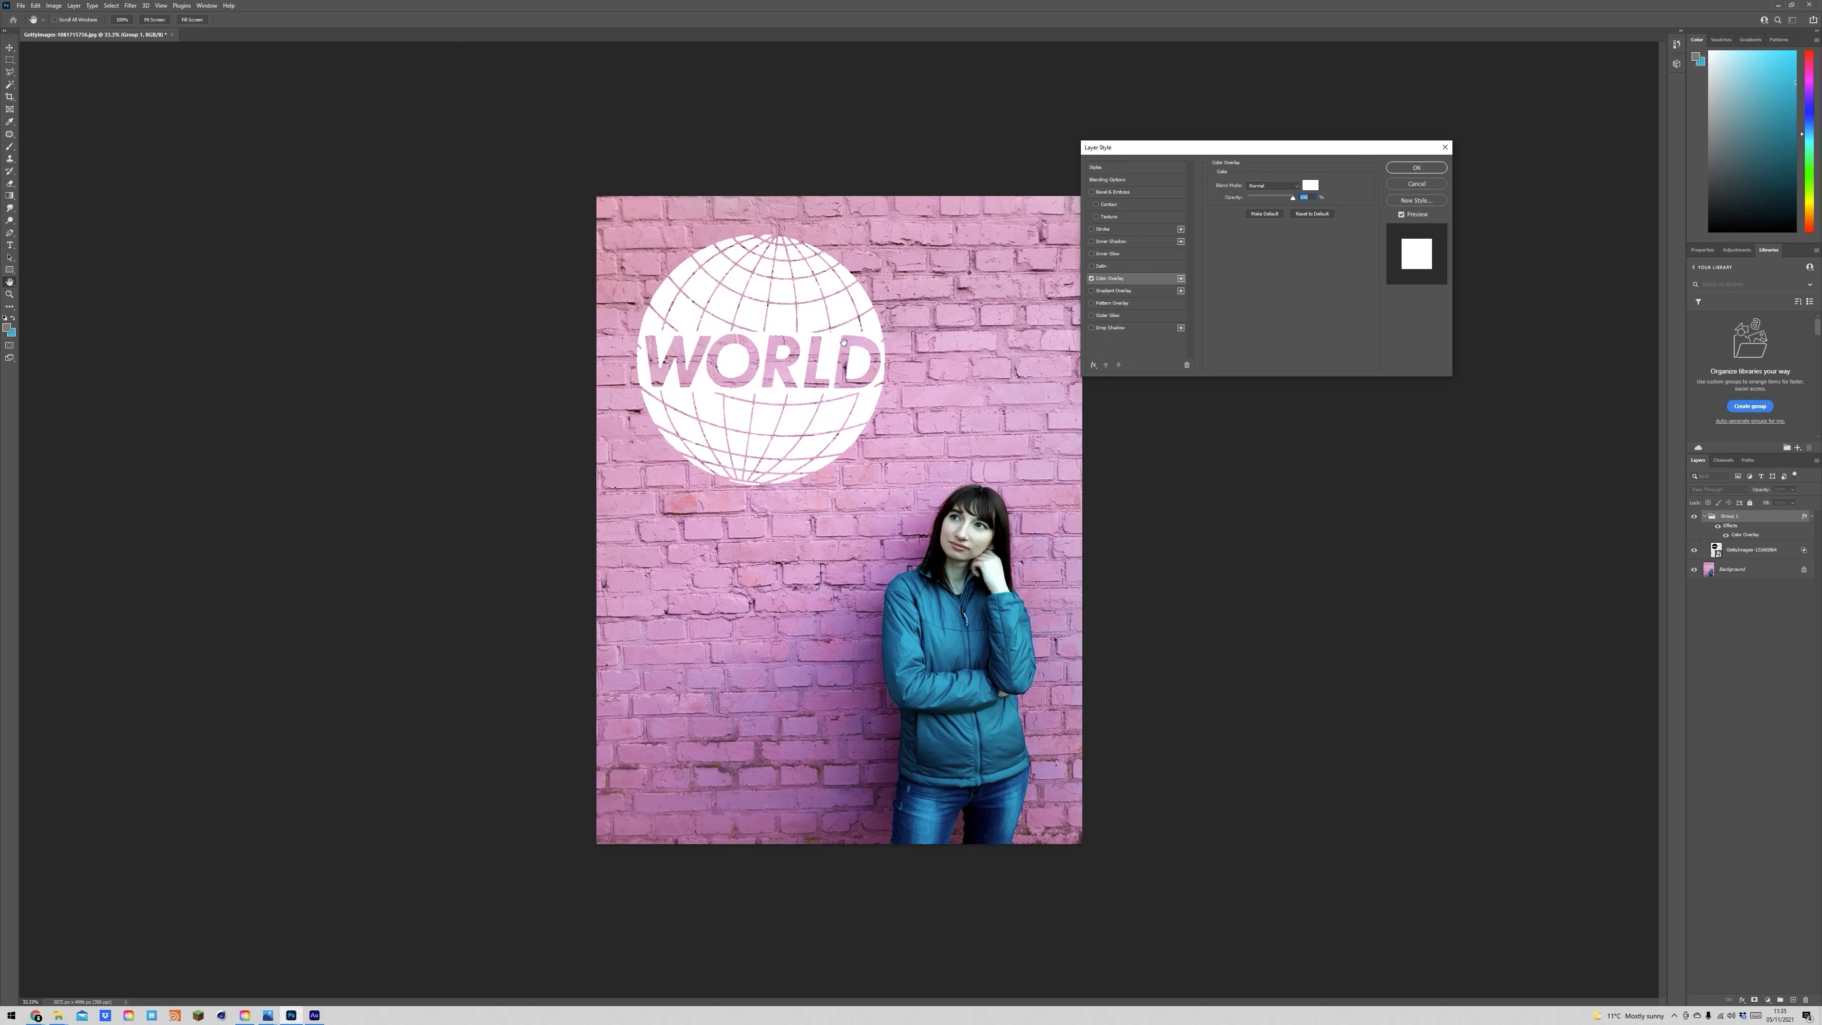
Try red and the jacket's sampled blue as the group's overlay color, settle on black, and apply the effect.
left_click(1312, 187)
left_click(1288, 353)
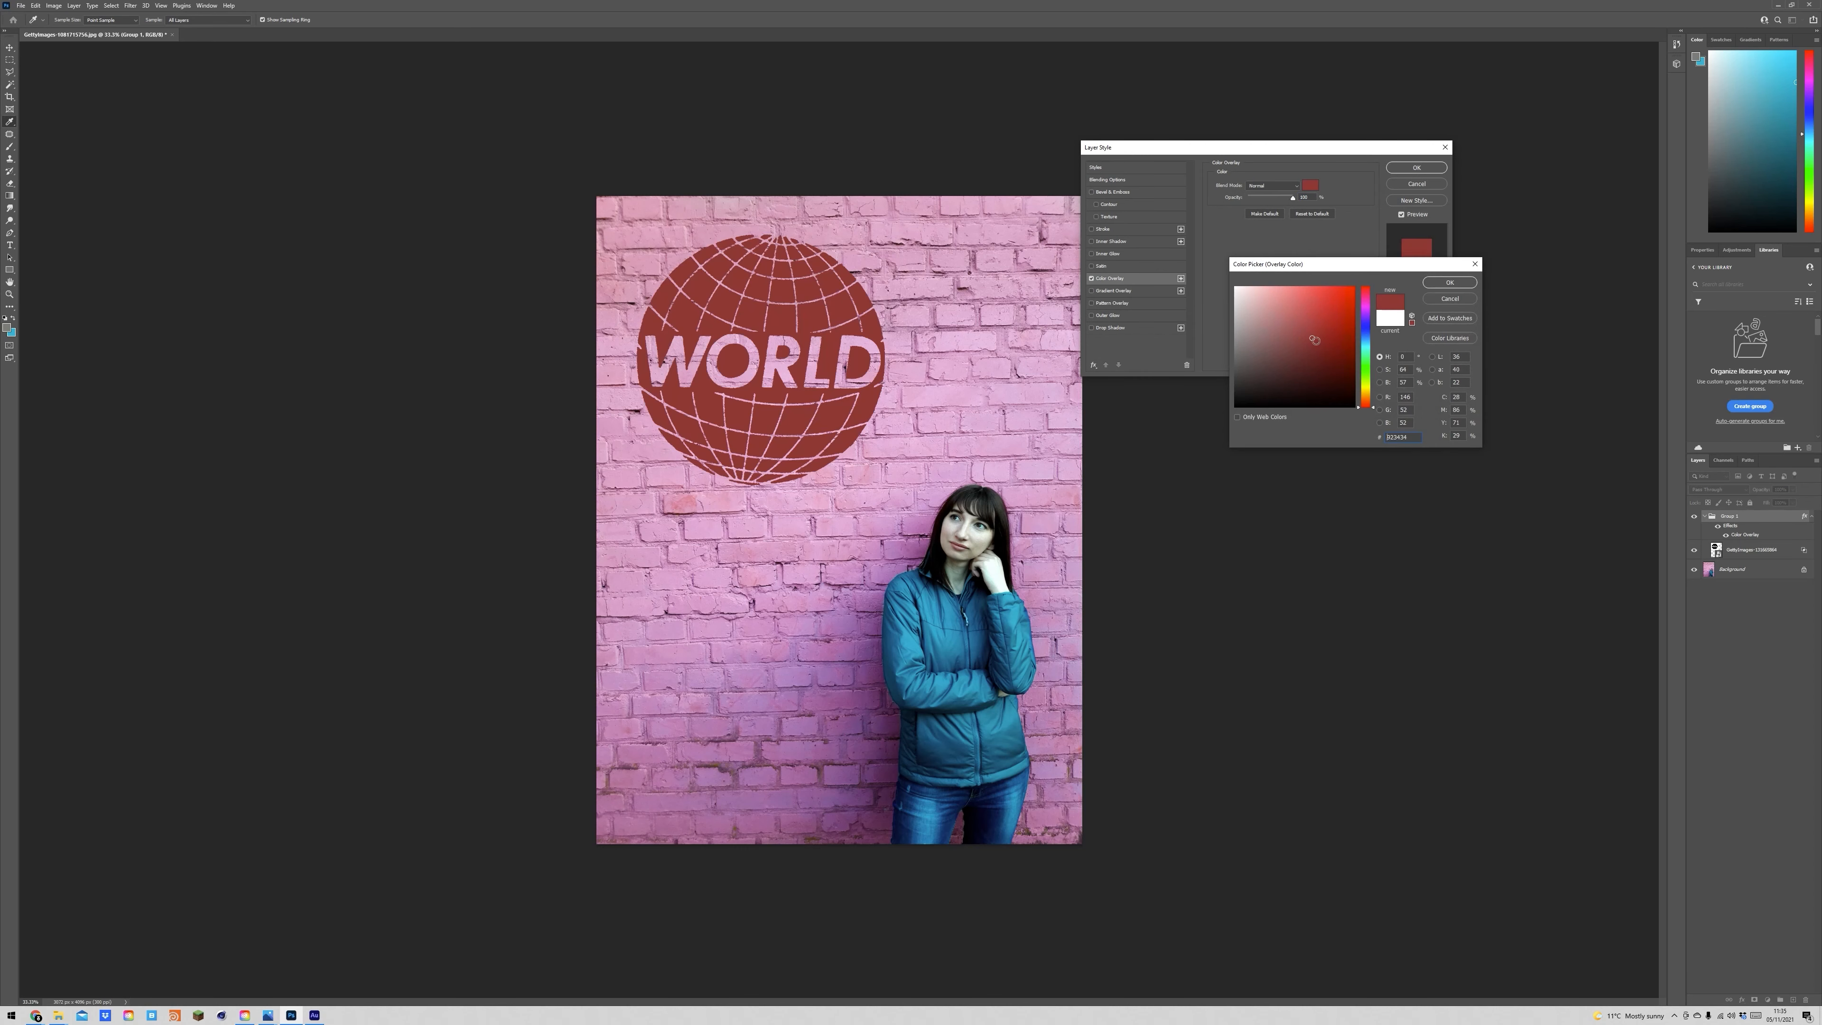
mouse_move(1288, 354)
left_mouse_down()
mouse_move(1289, 387)
mouse_move(1160, 454)
left_mouse_up()
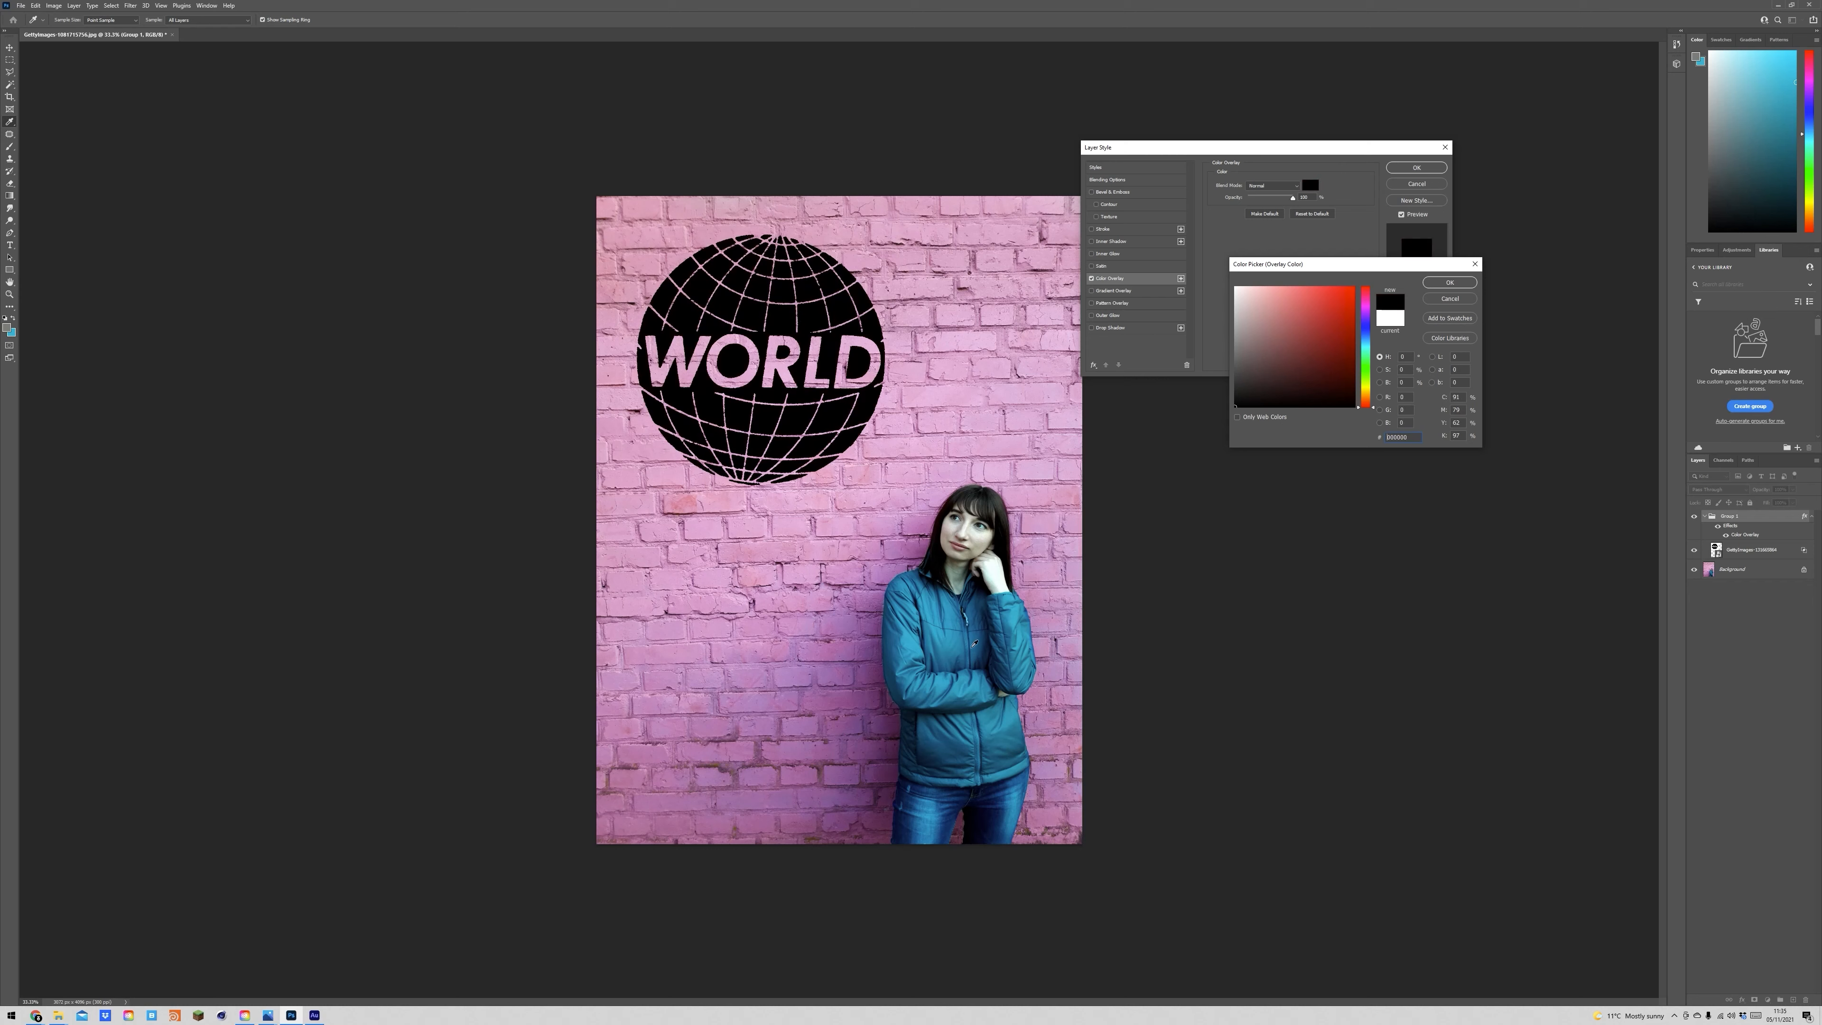
left_click(941, 645)
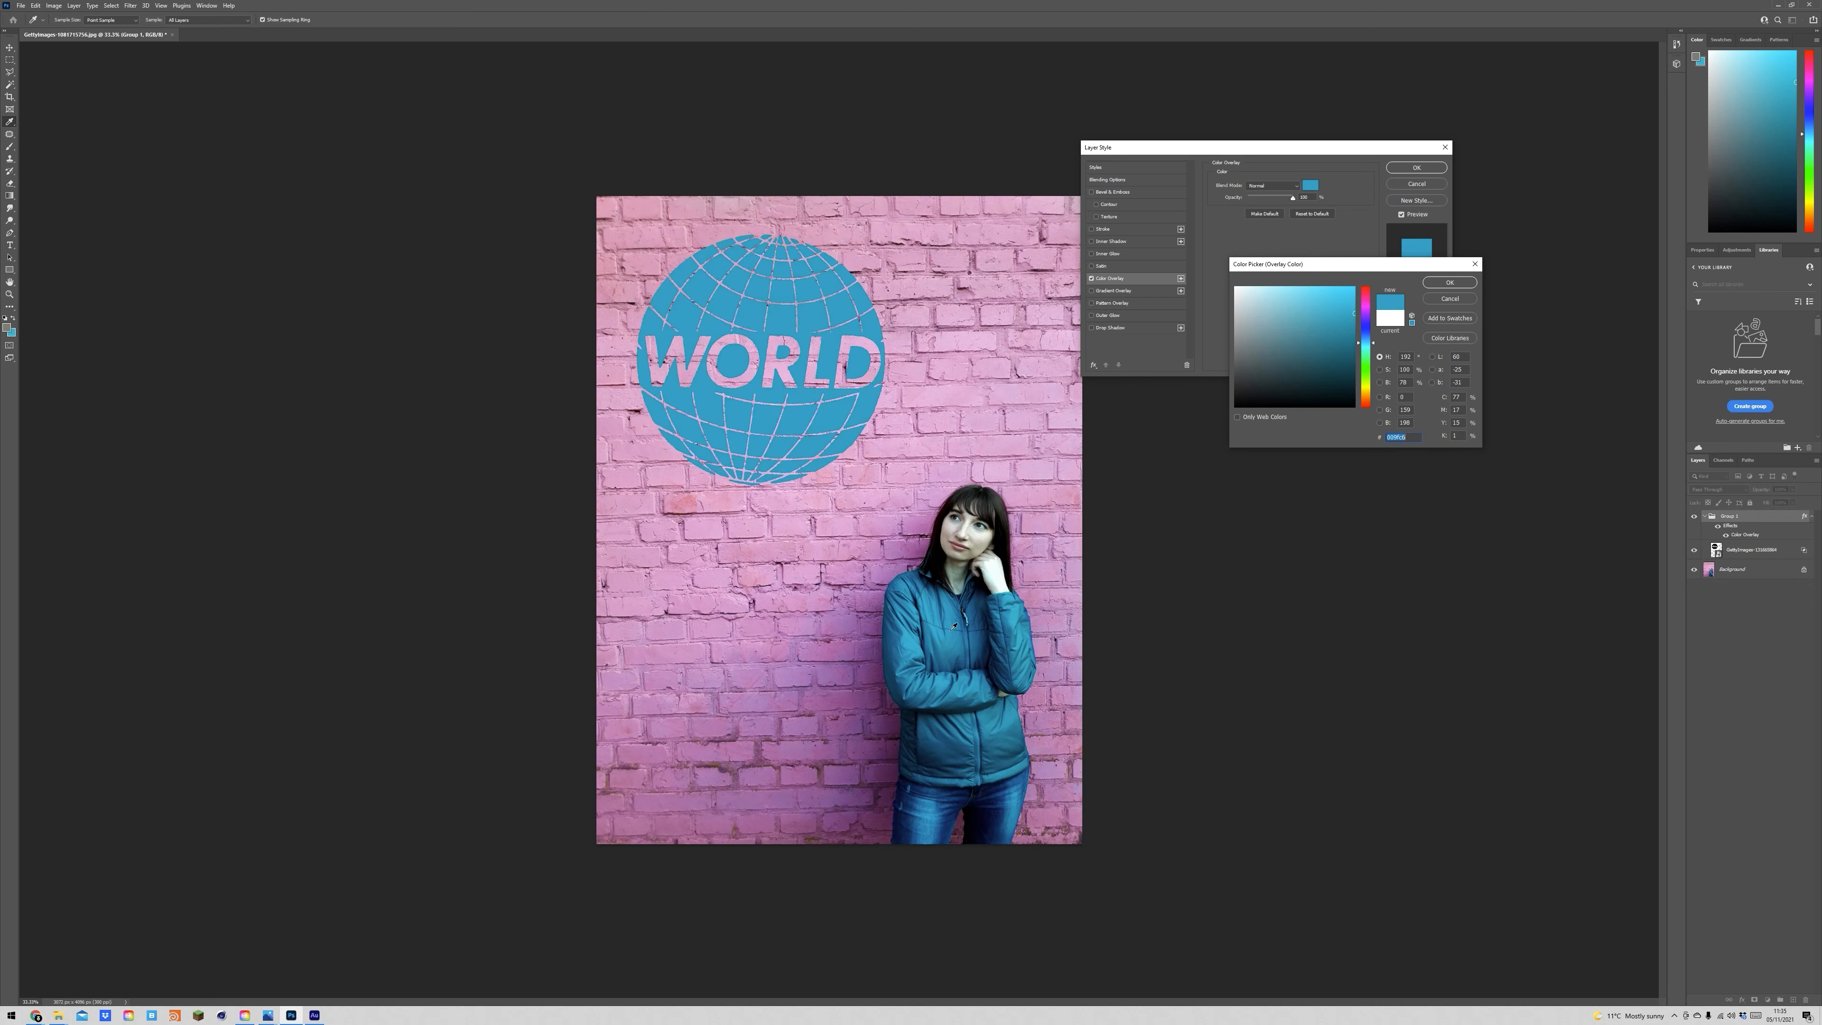
left_click(946, 807)
left_click(1003, 817)
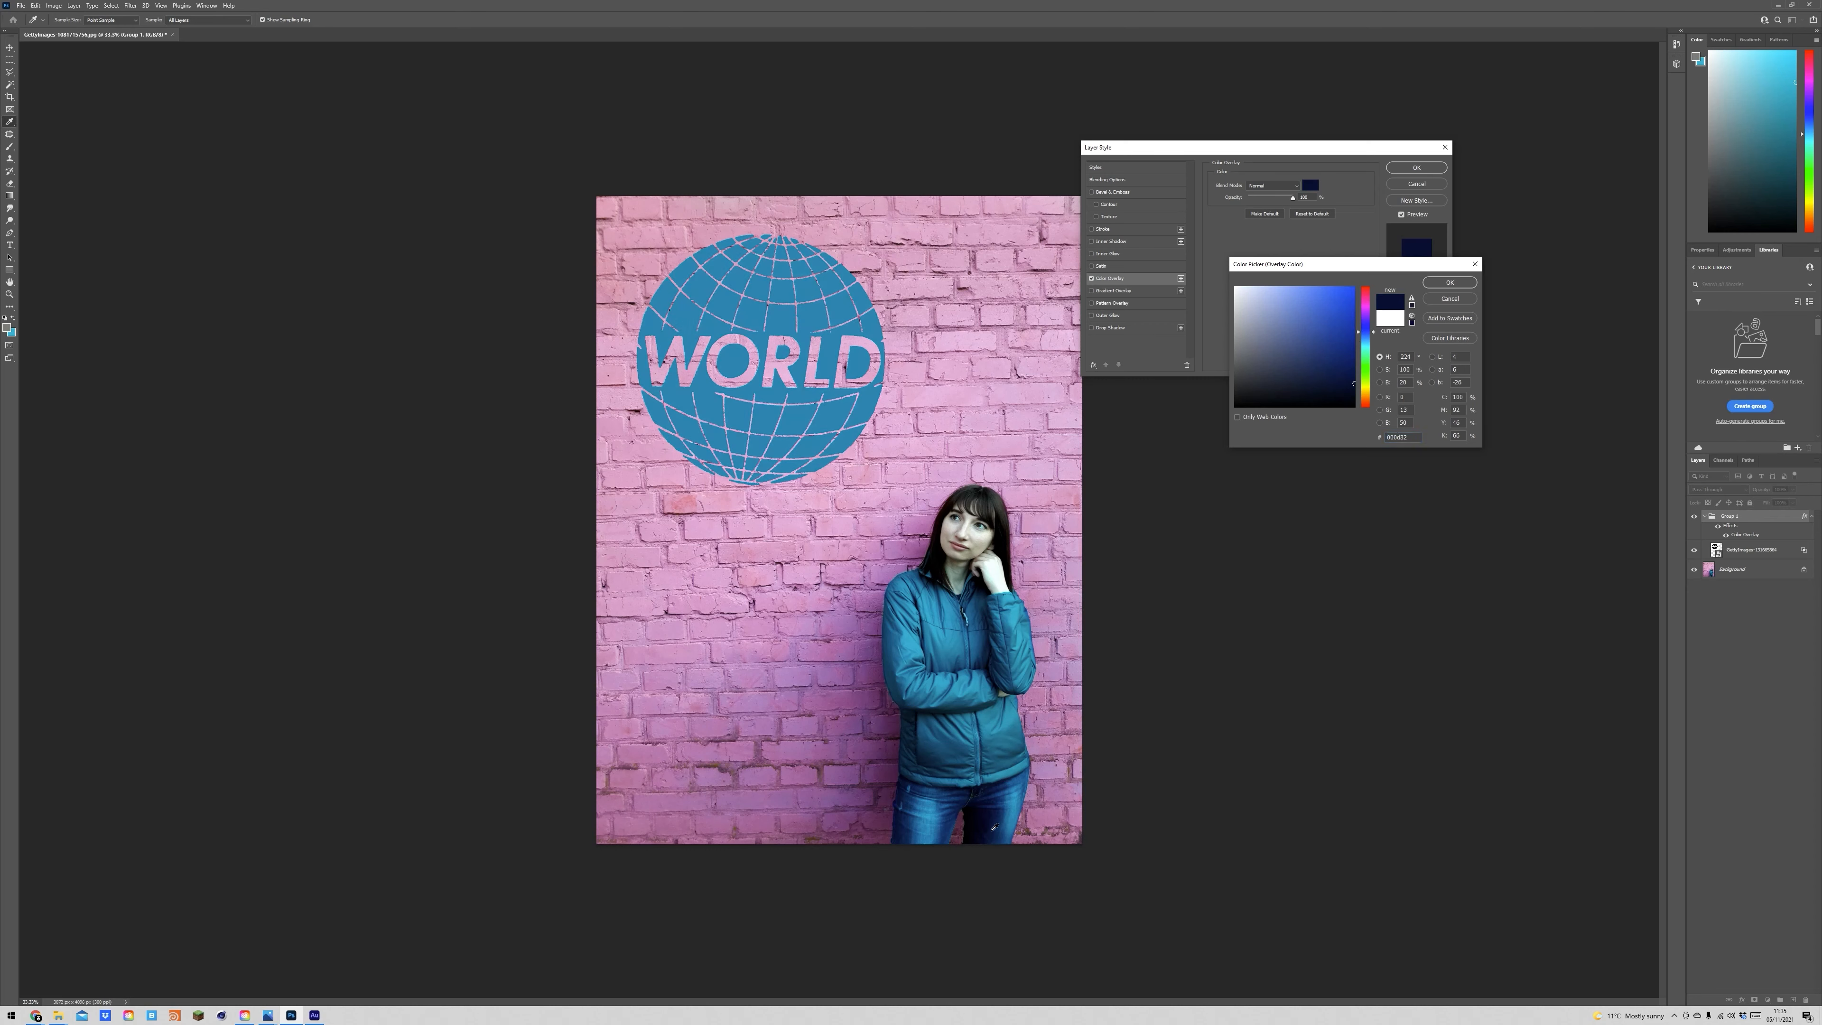
left_click_drag(1264, 389, 1182, 471)
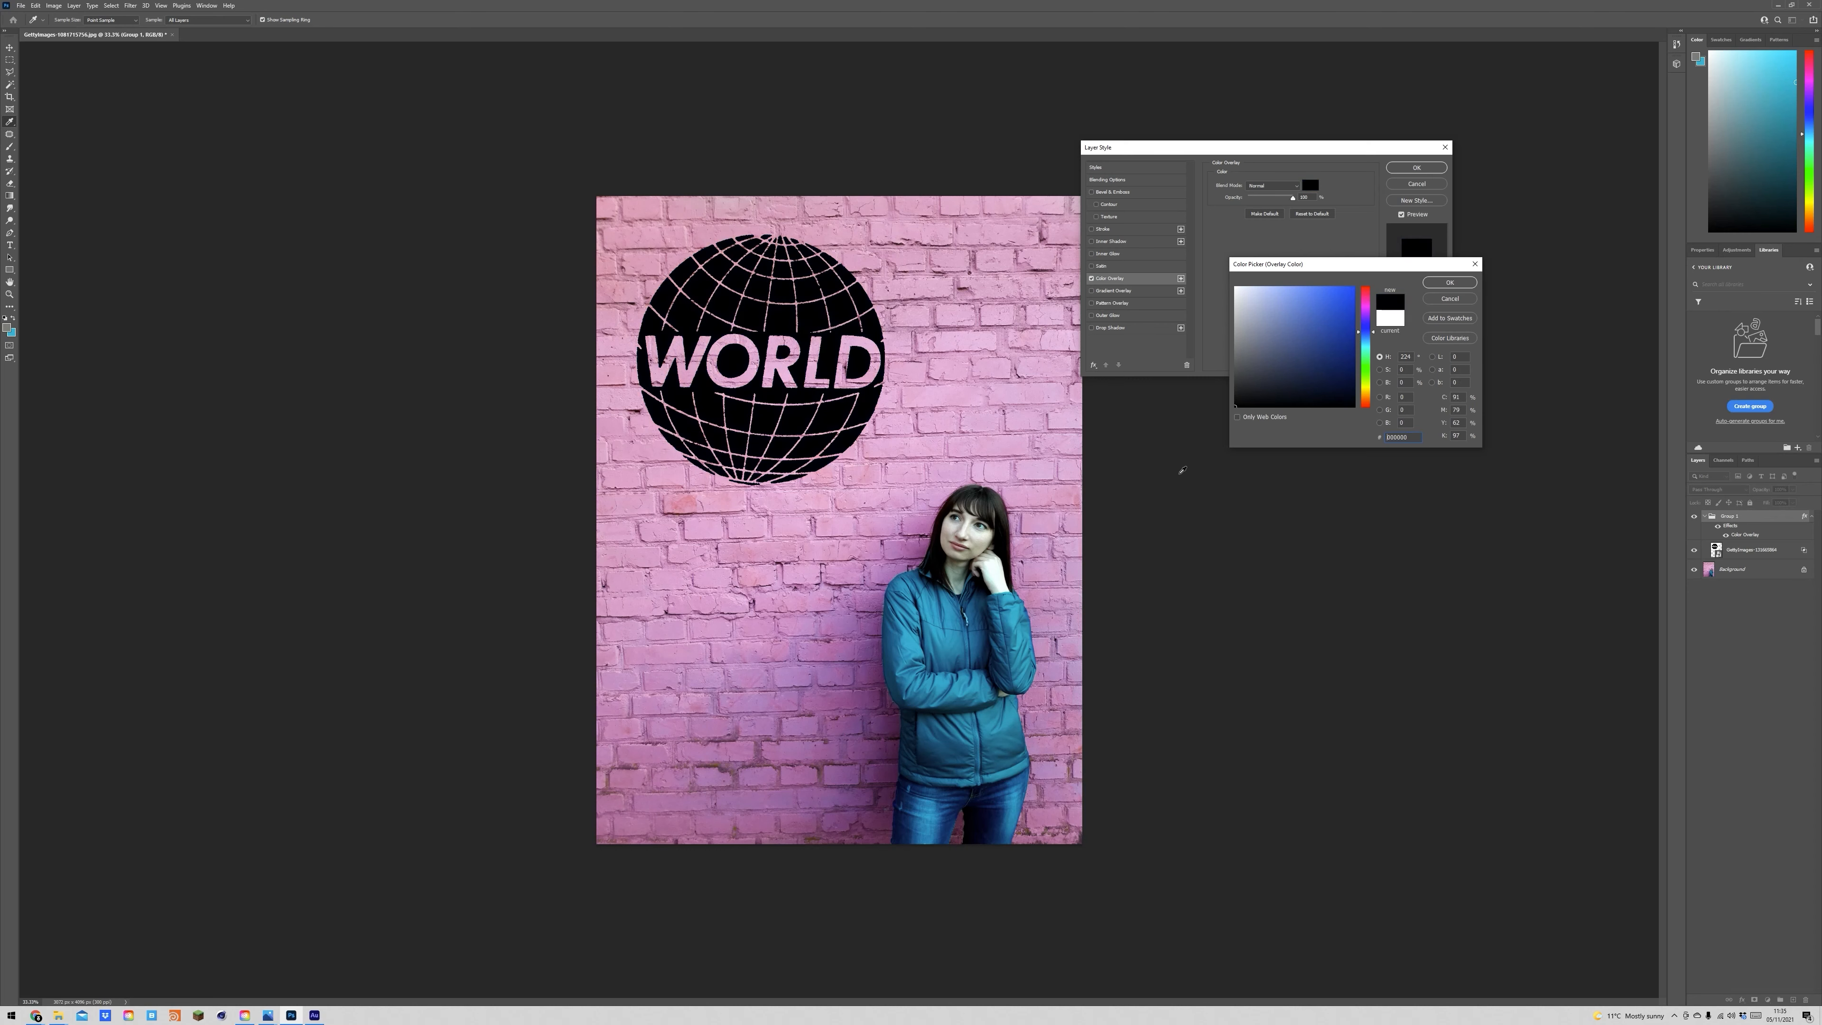
left_click(1449, 282)
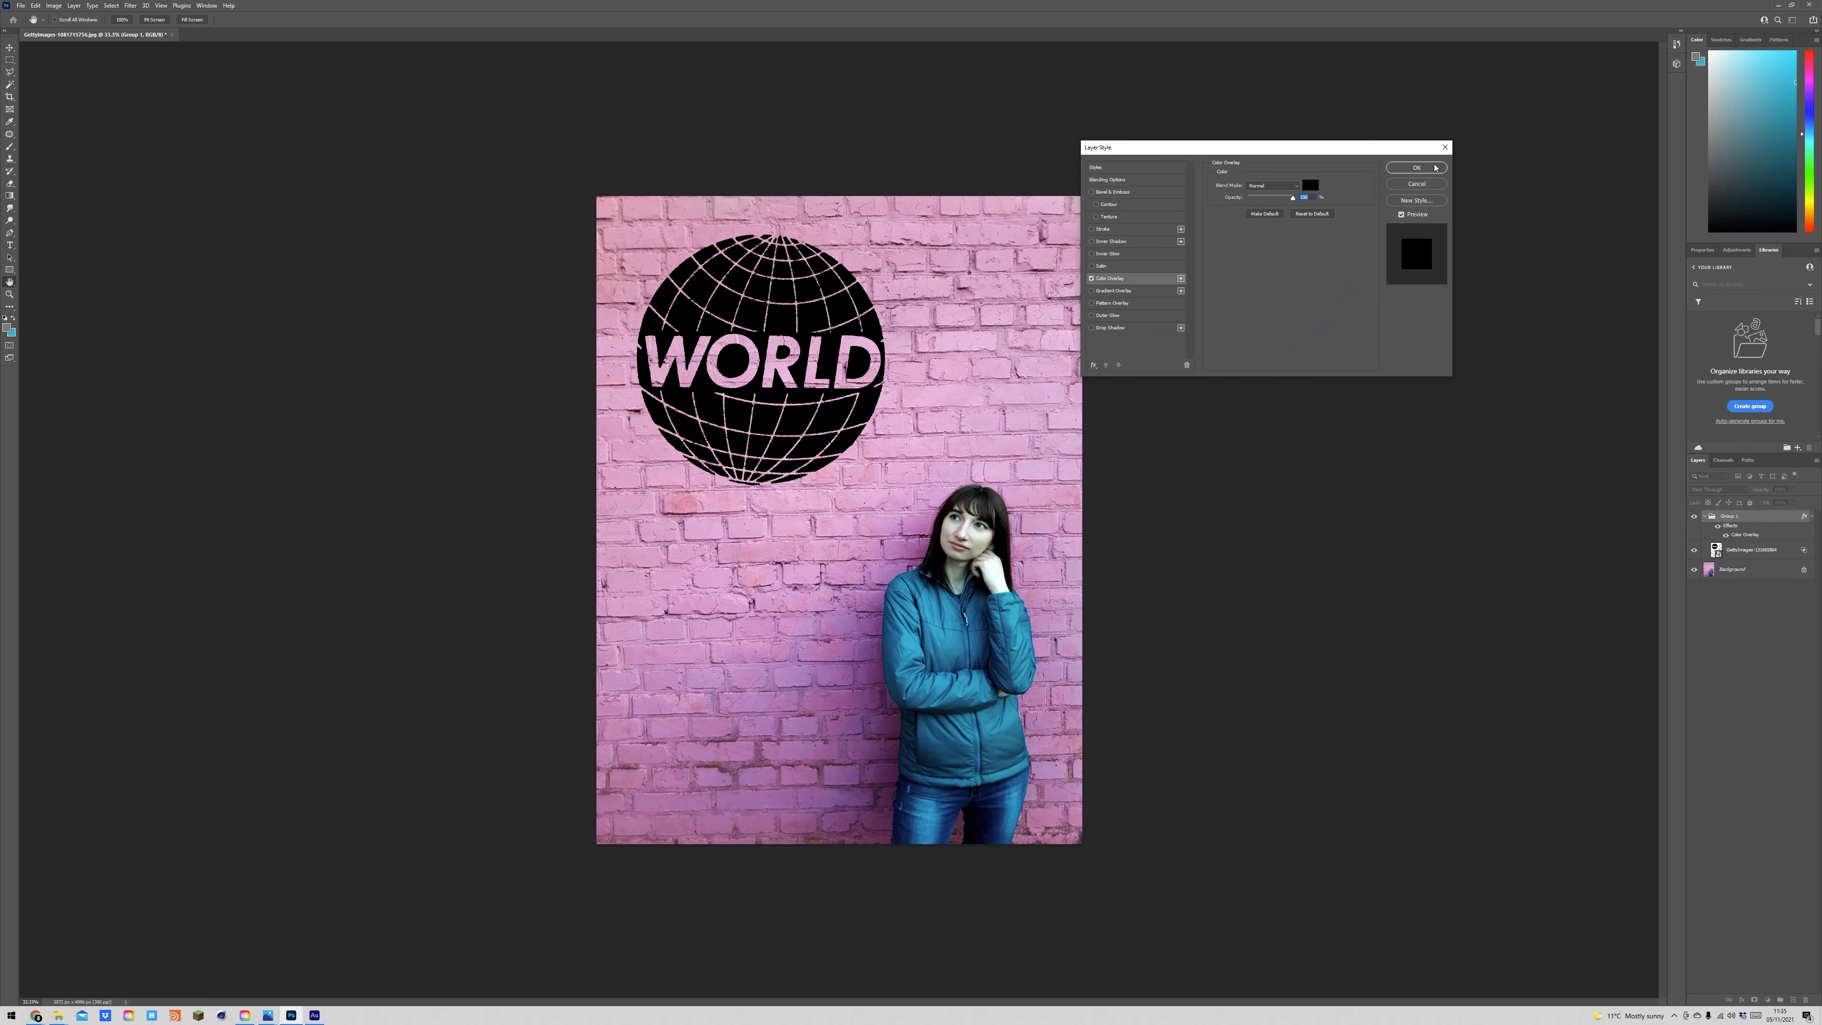
left_click(1435, 168)
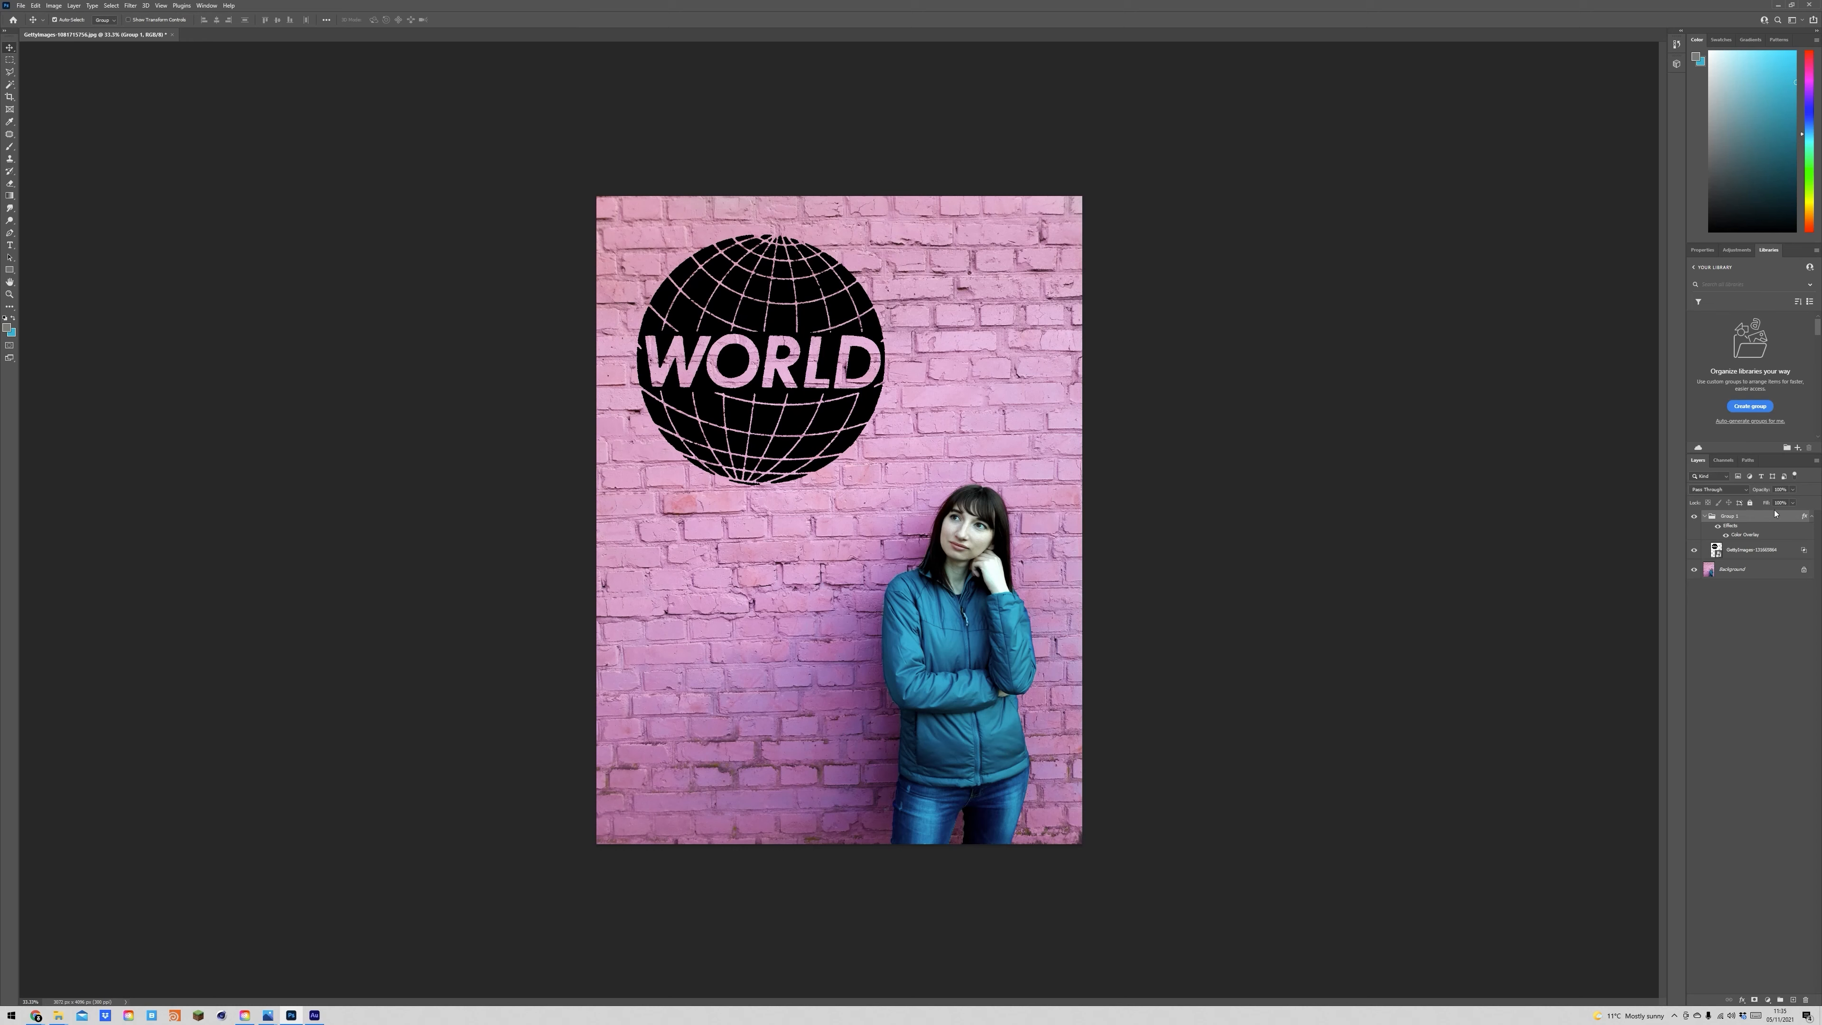
Duplicate the logo group, hide the copy, and merge the original Group 1 into a single visible layer.
key("ctrl+j")
left_click(1705, 517)
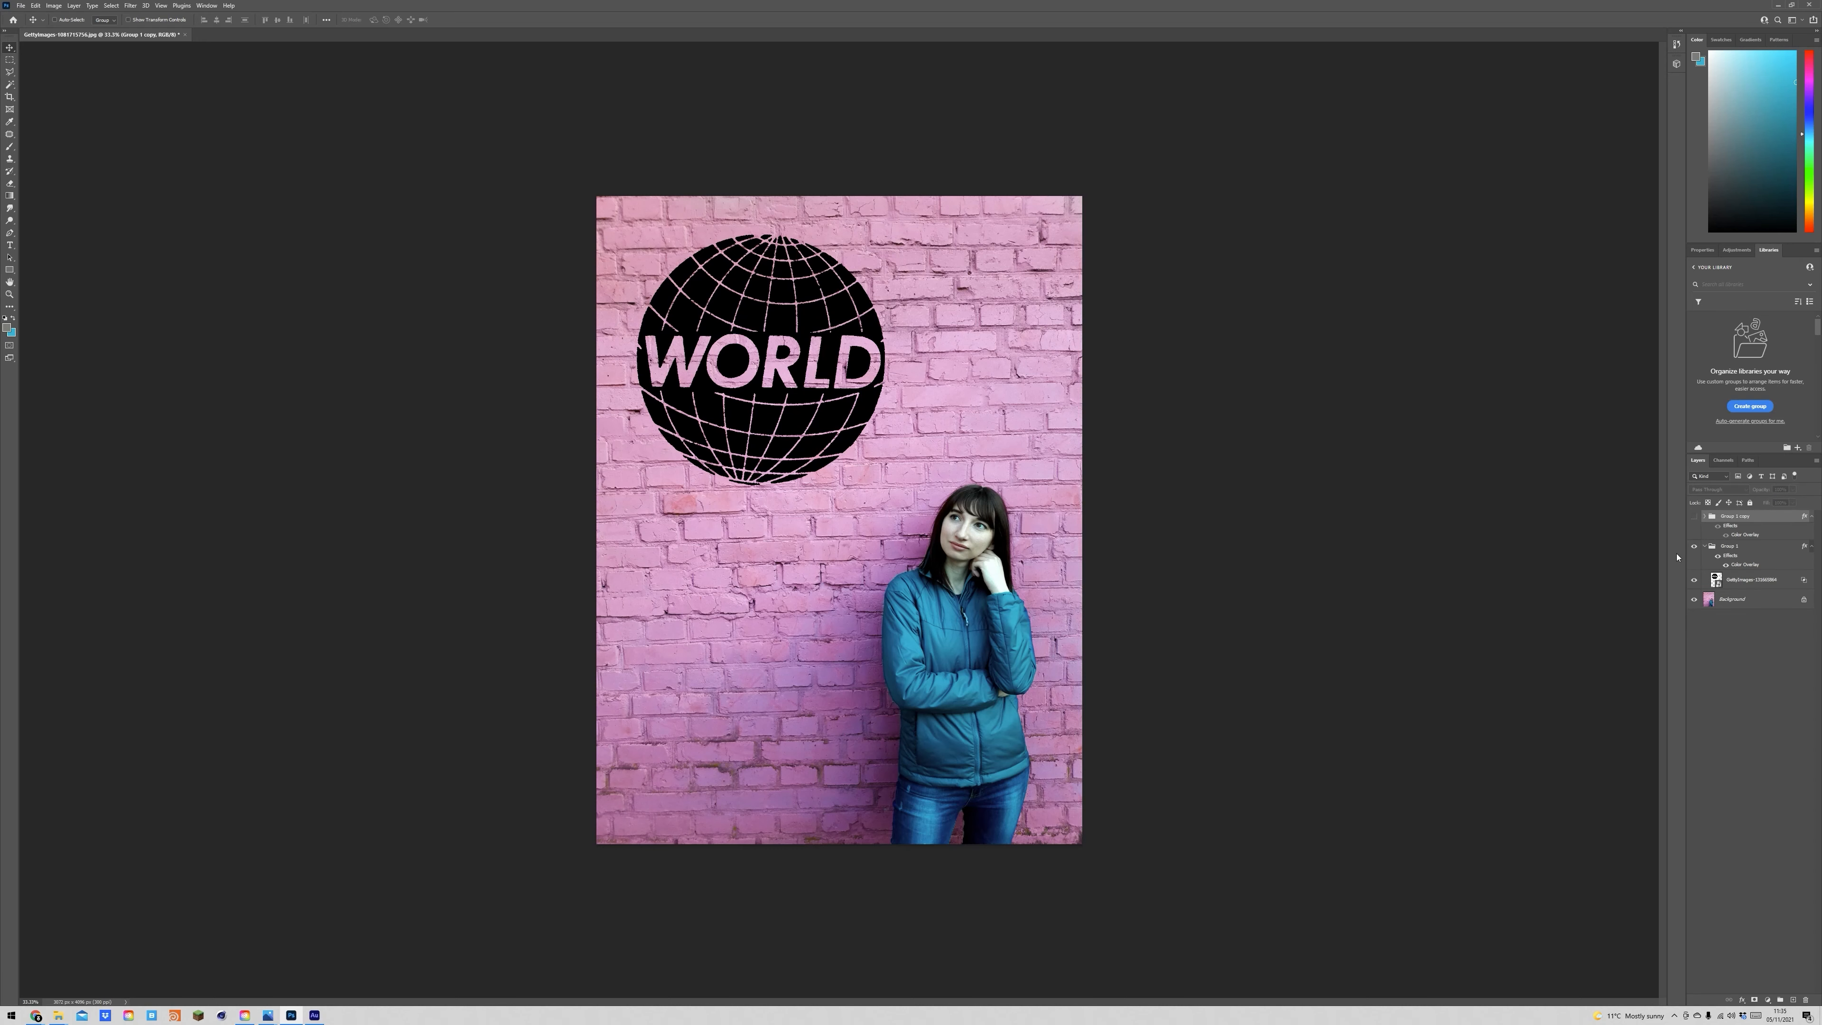
right_click(1726, 551)
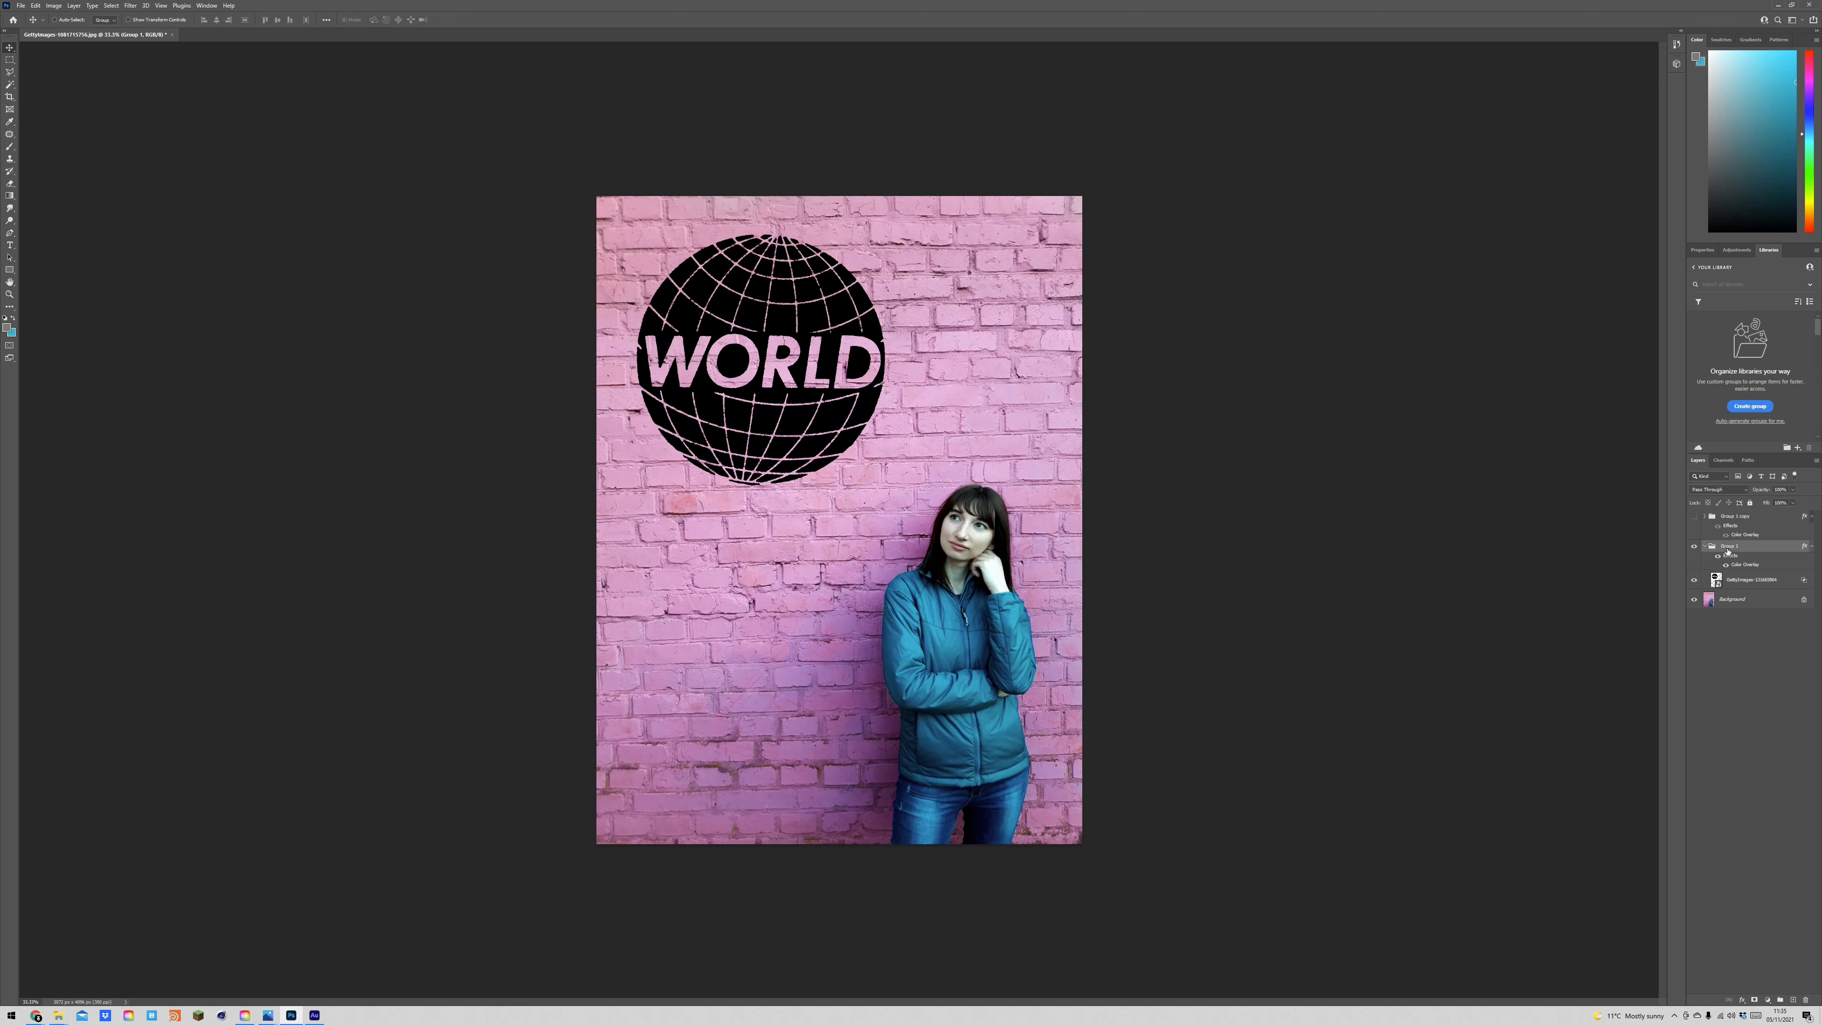
left_click(1771, 860)
left_click(1698, 554)
left_click(1697, 553)
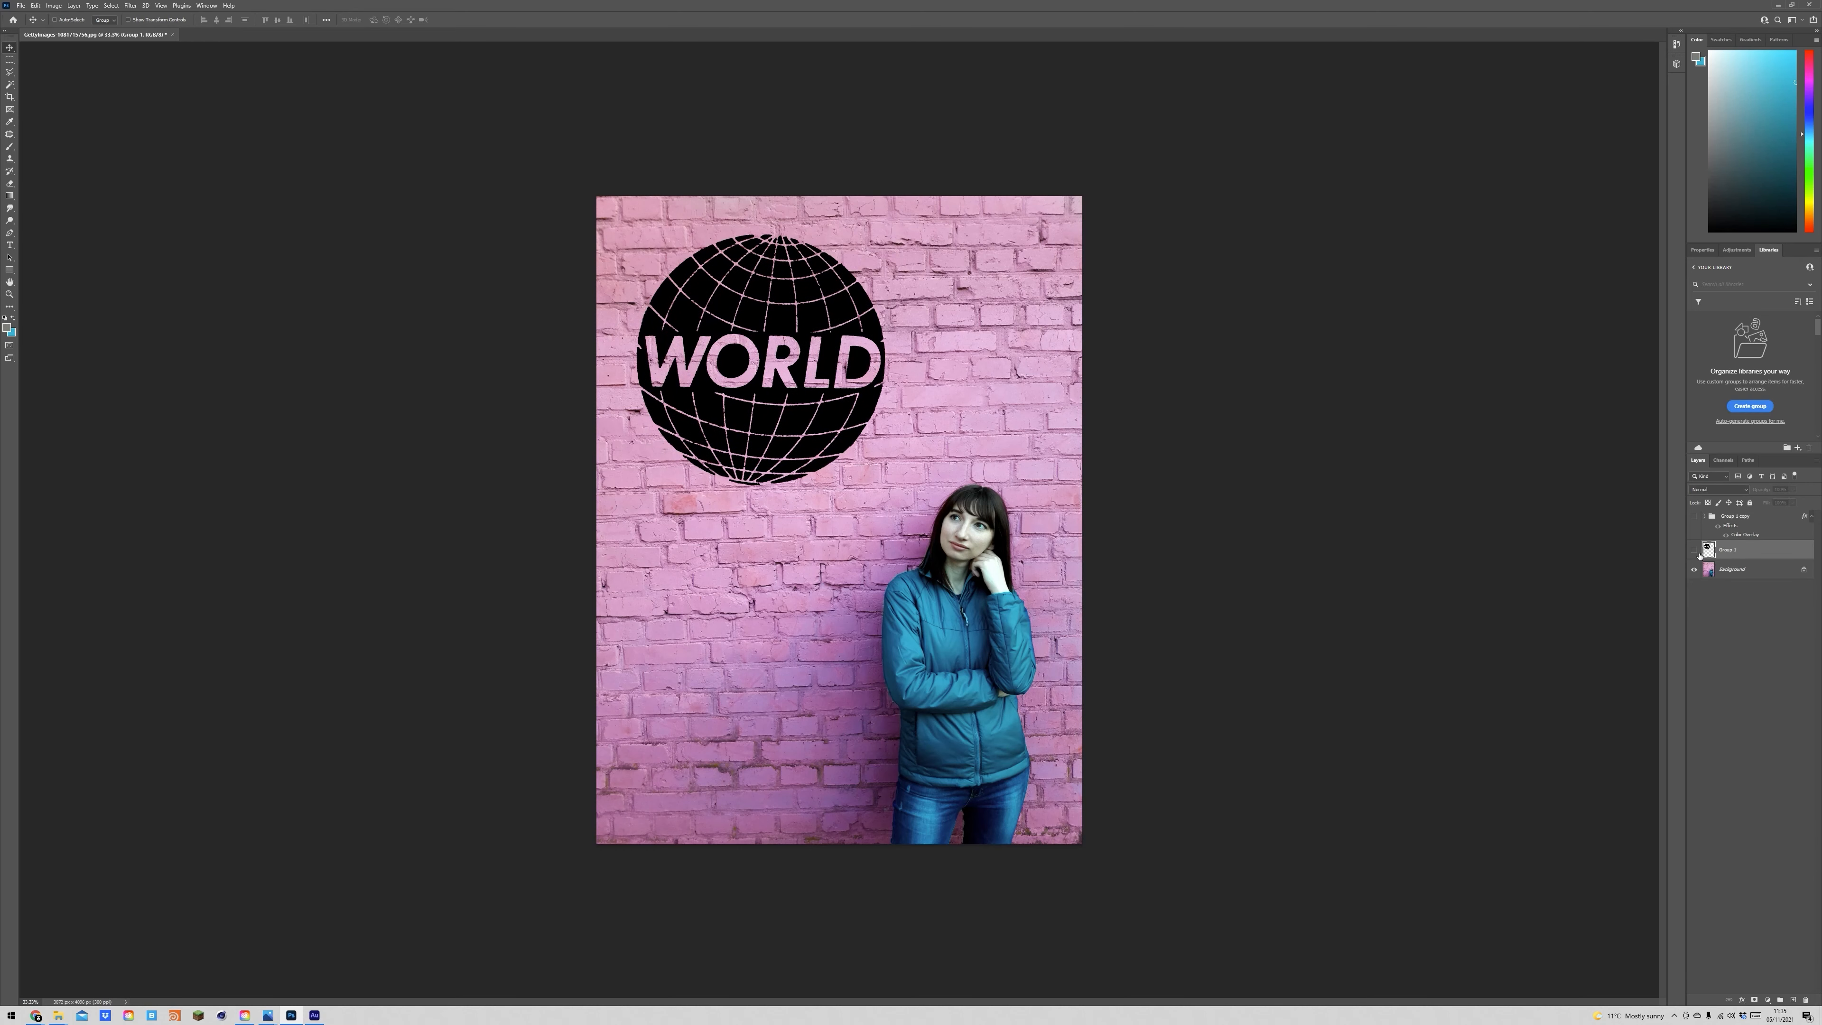
left_click(1698, 553)
left_click(1698, 554)
left_click(1697, 553)
left_click(1696, 551)
Open the blending options of the merged logo layer.
double_click(1809, 553)
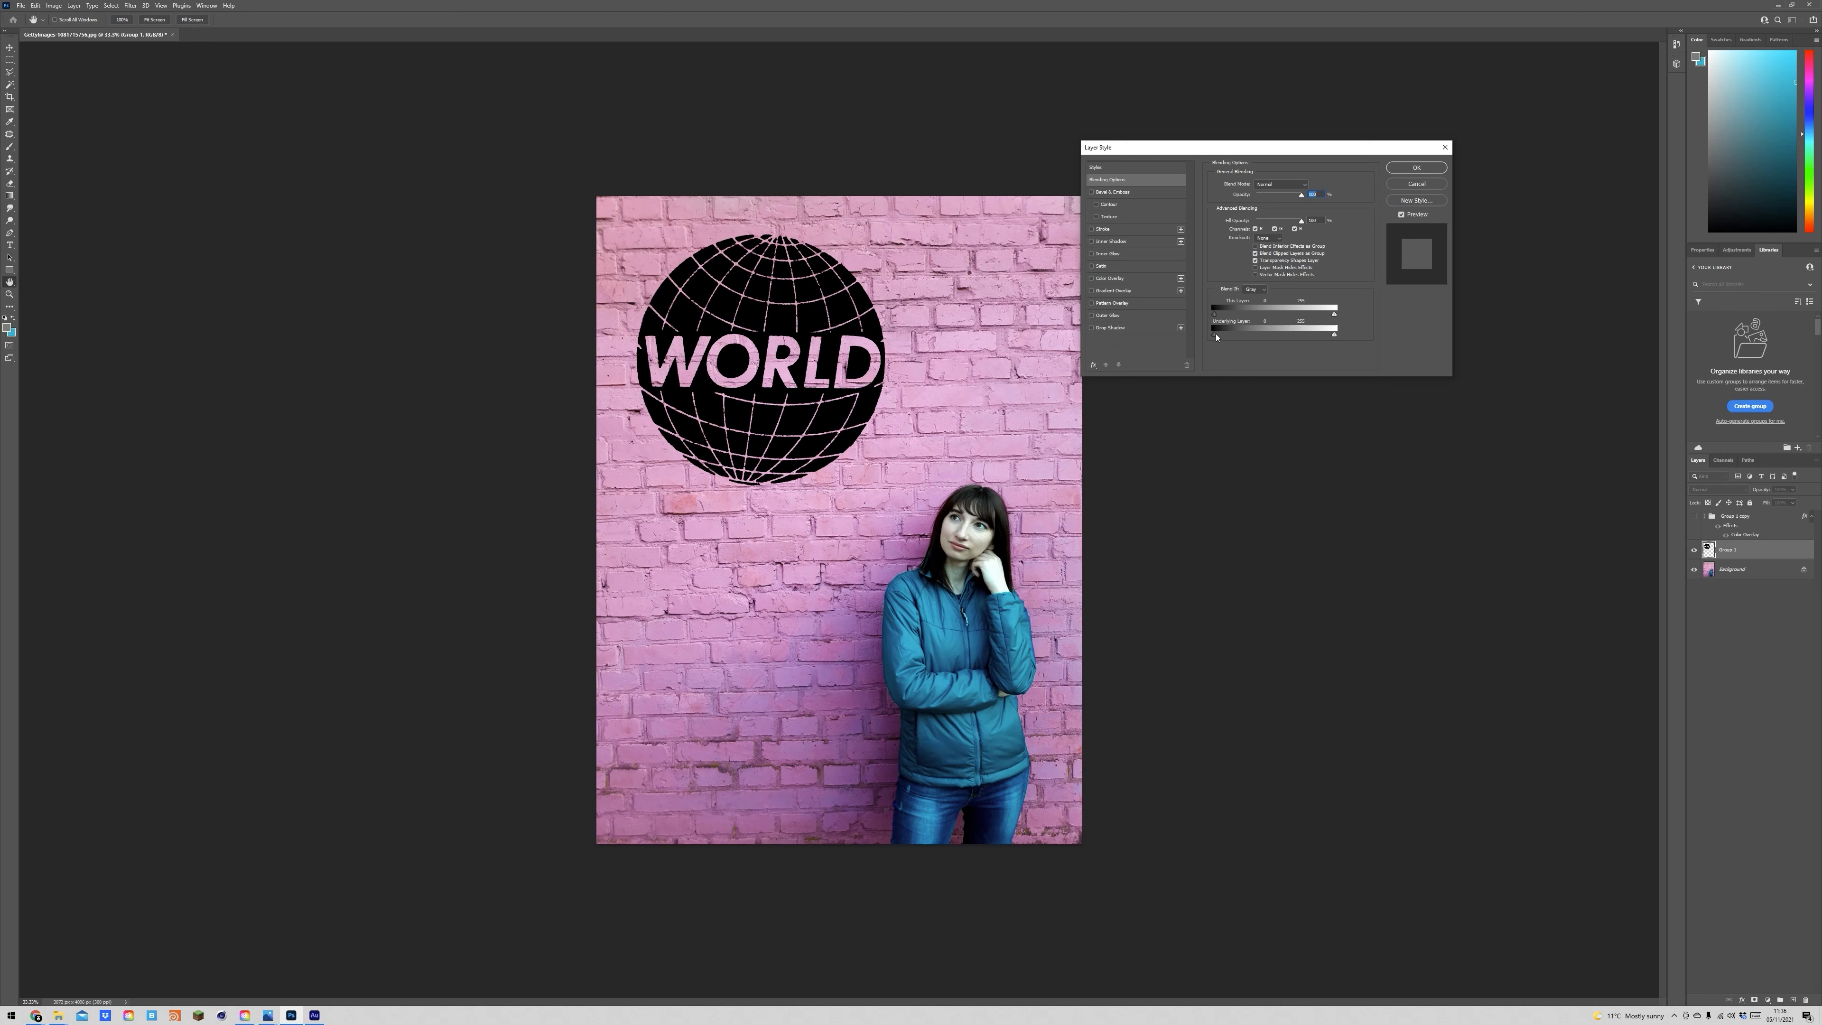
Try shifting the Underlying Layer white and black Blend If limits, returning each one to its end of the range.
mouse_move(1214, 335)
left_mouse_down()
mouse_move(1300, 336)
mouse_move(1212, 342)
left_mouse_up()
left_click_drag(1335, 336, 1301, 344)
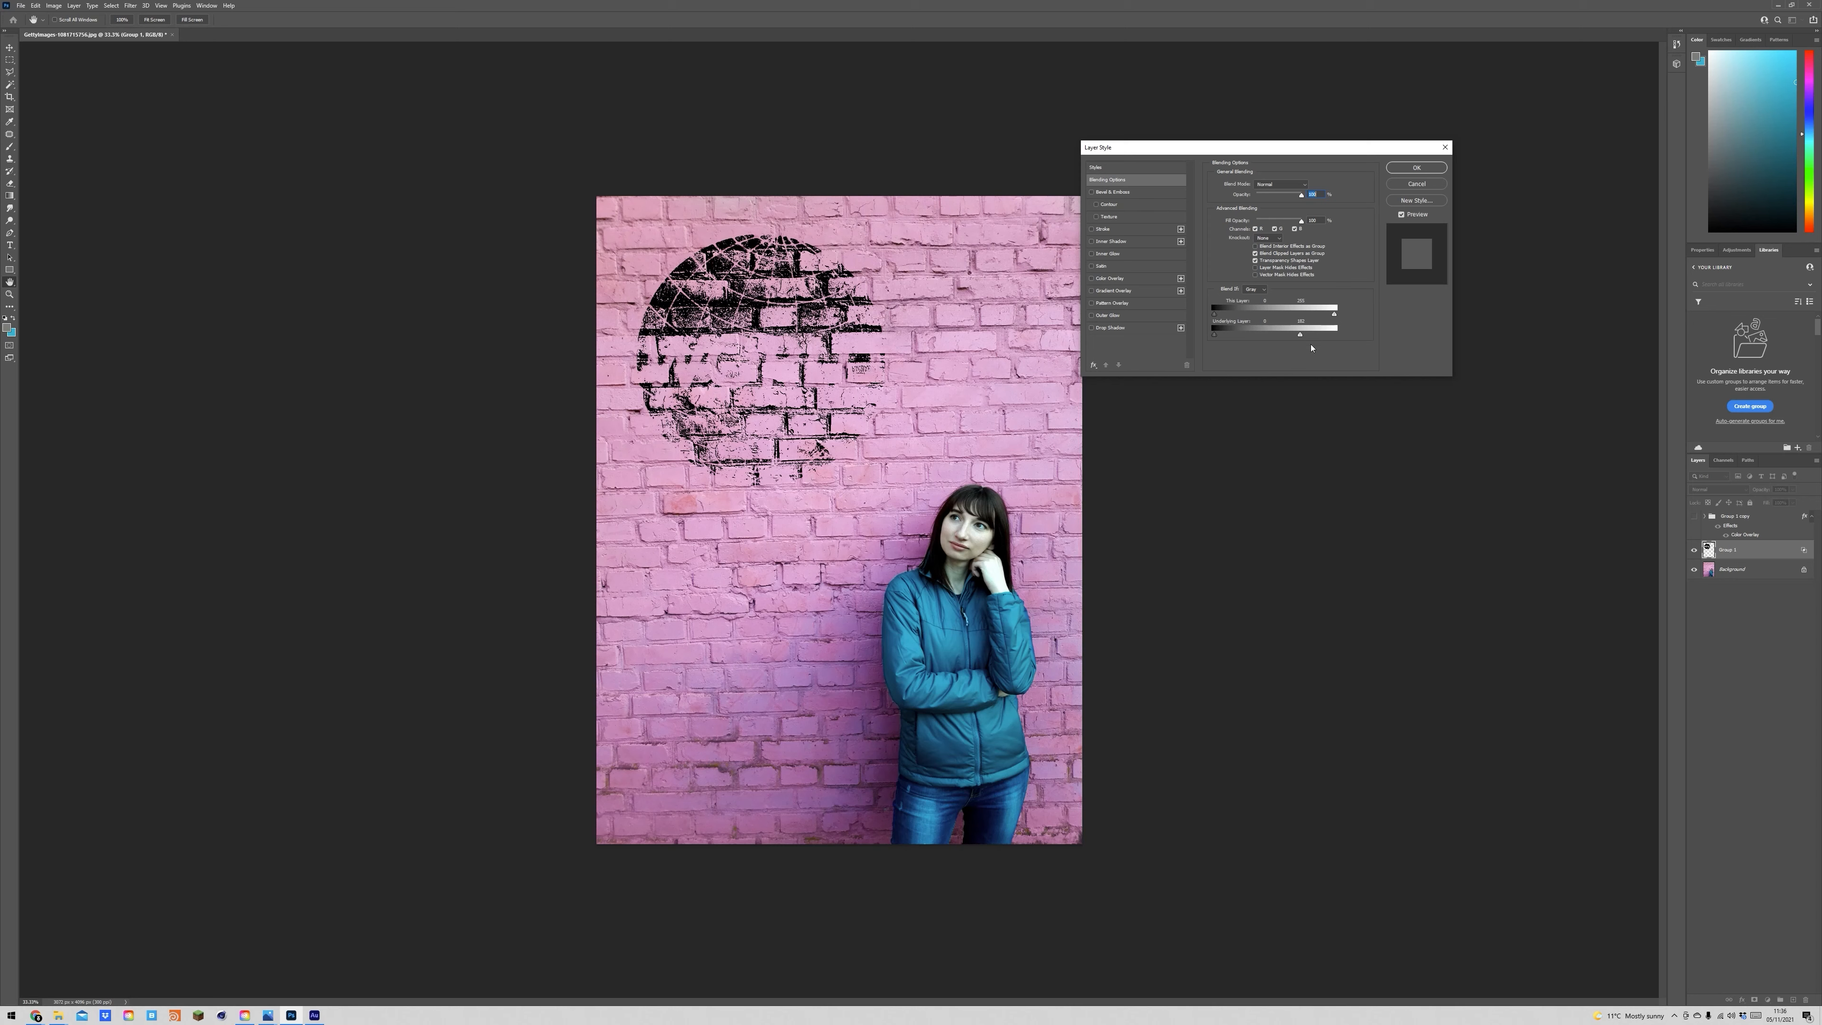
left_click_drag(1310, 339, 1337, 340)
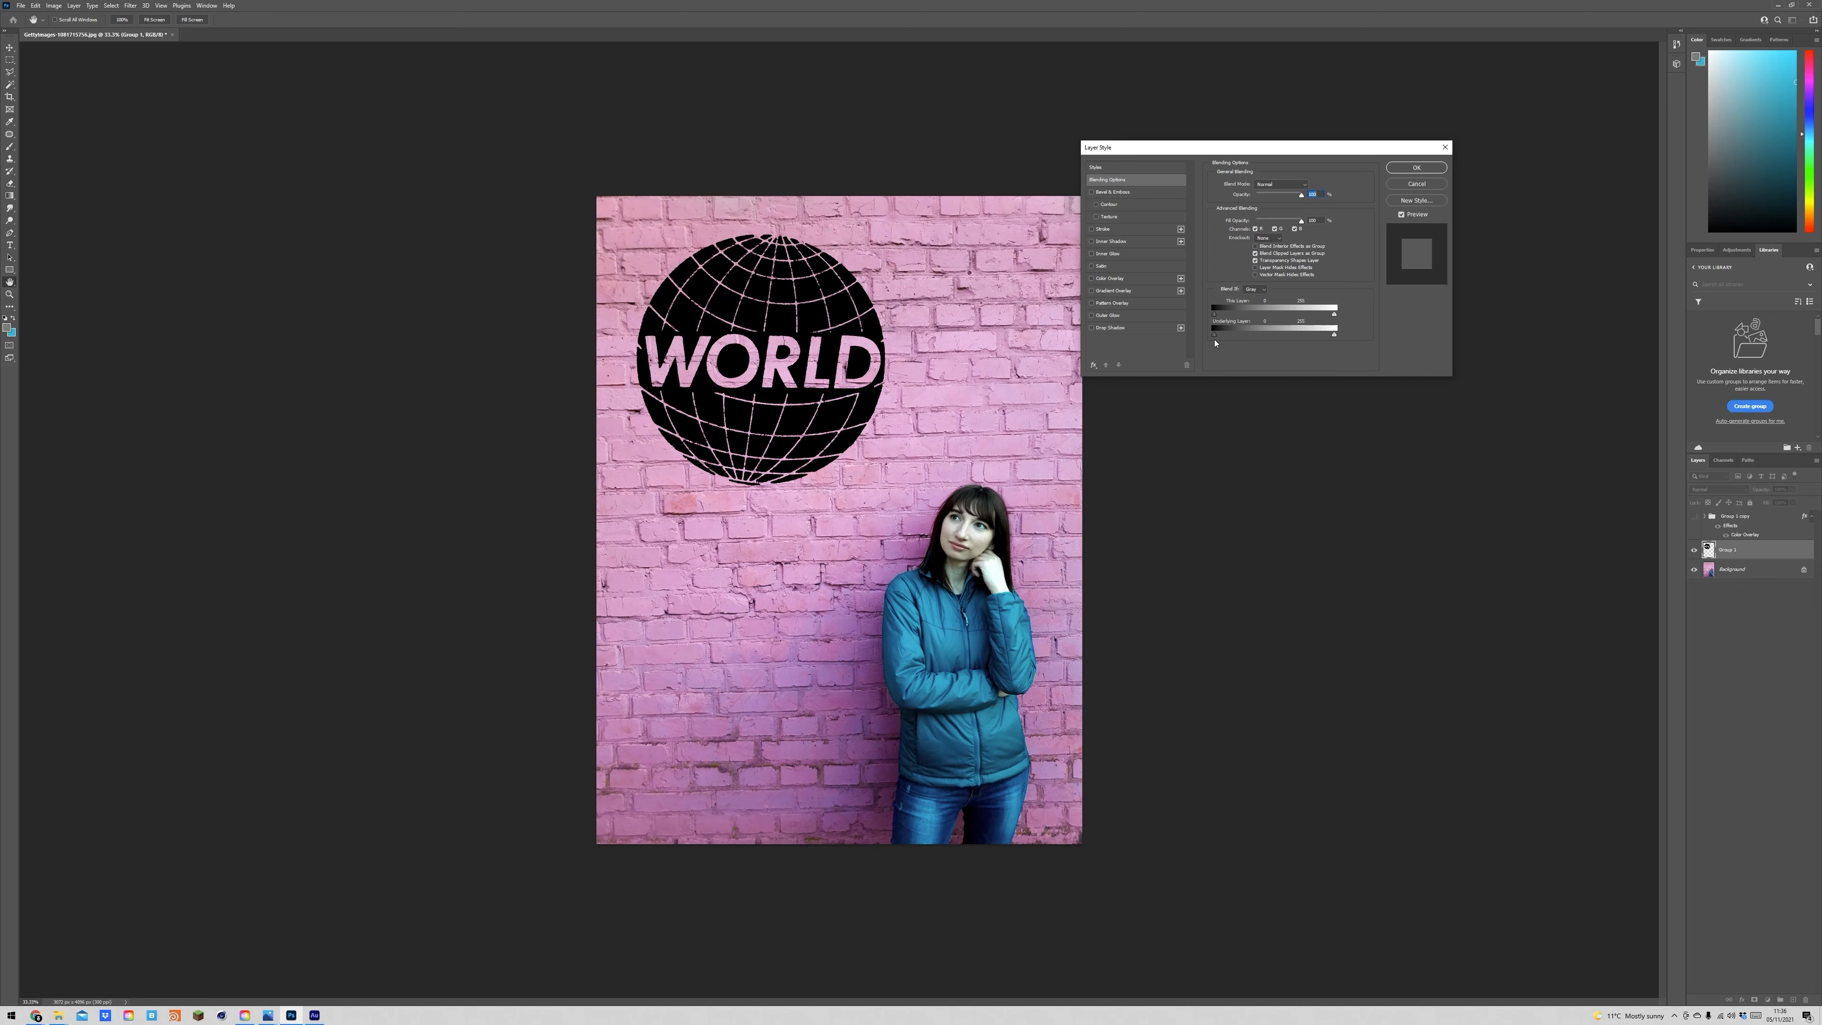
left_click_drag(1214, 334, 1296, 334)
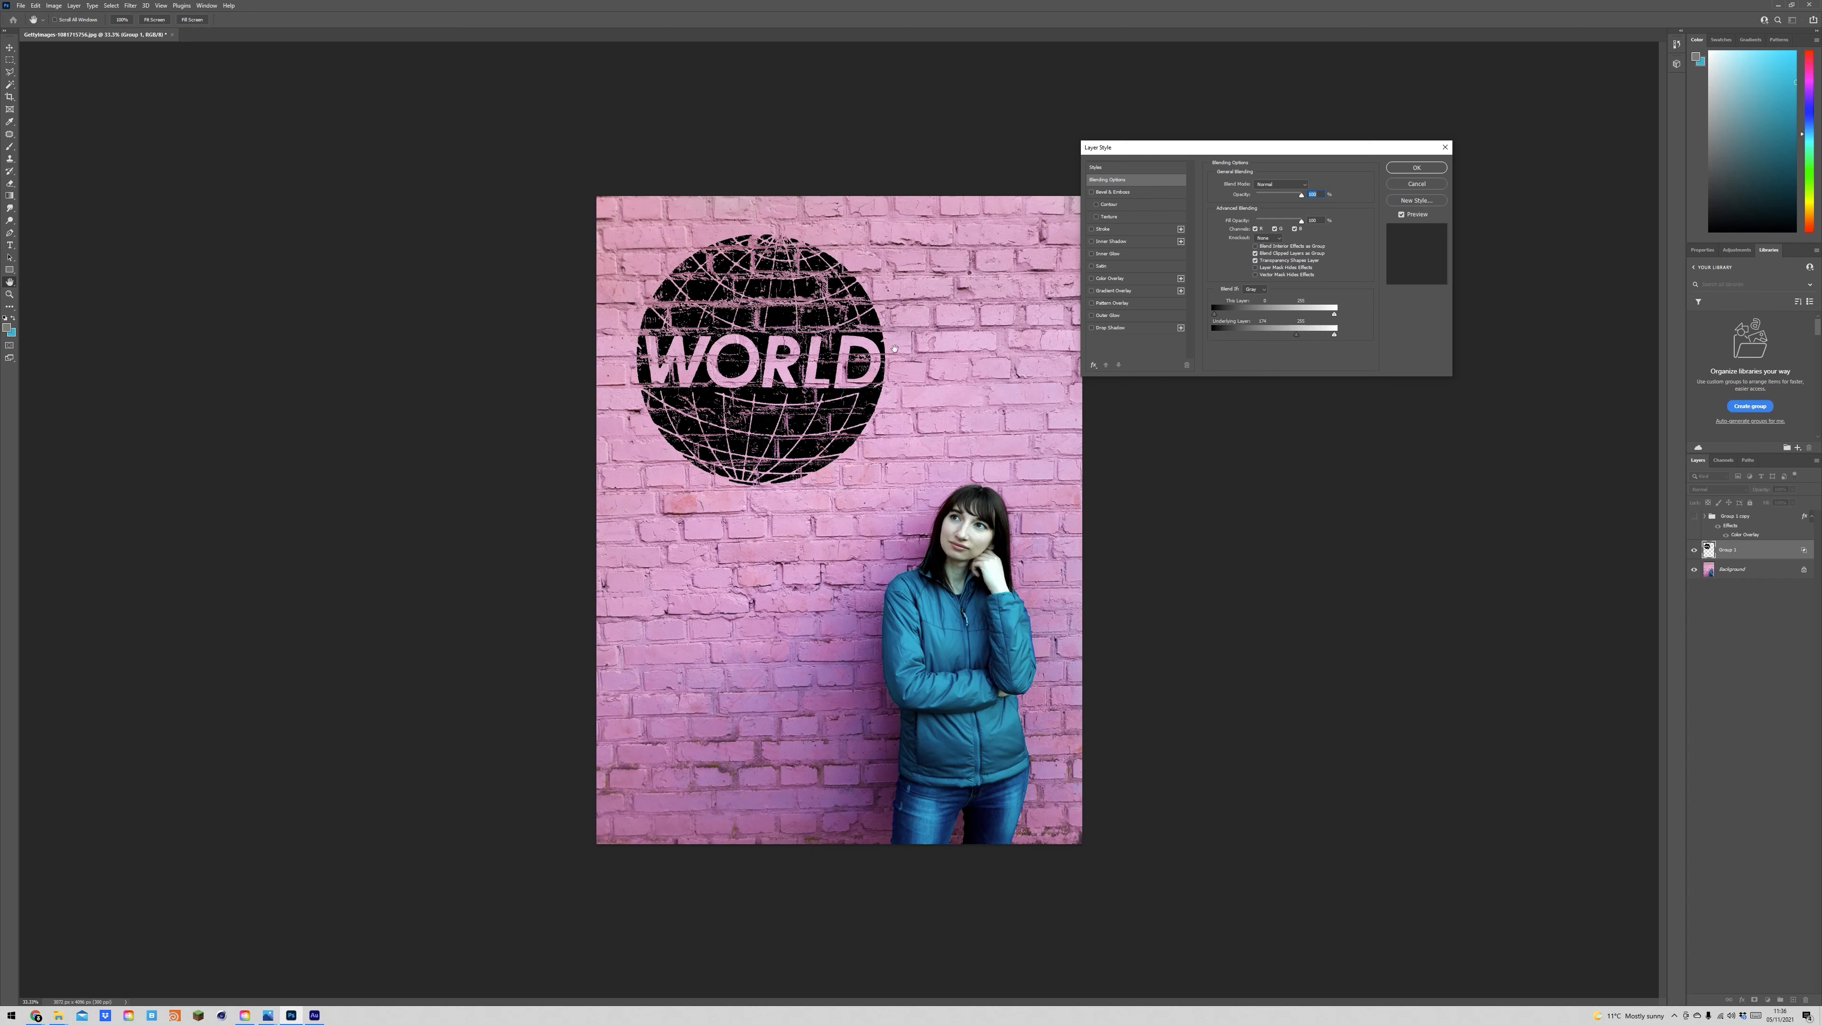
left_click_drag(1296, 335, 1193, 336)
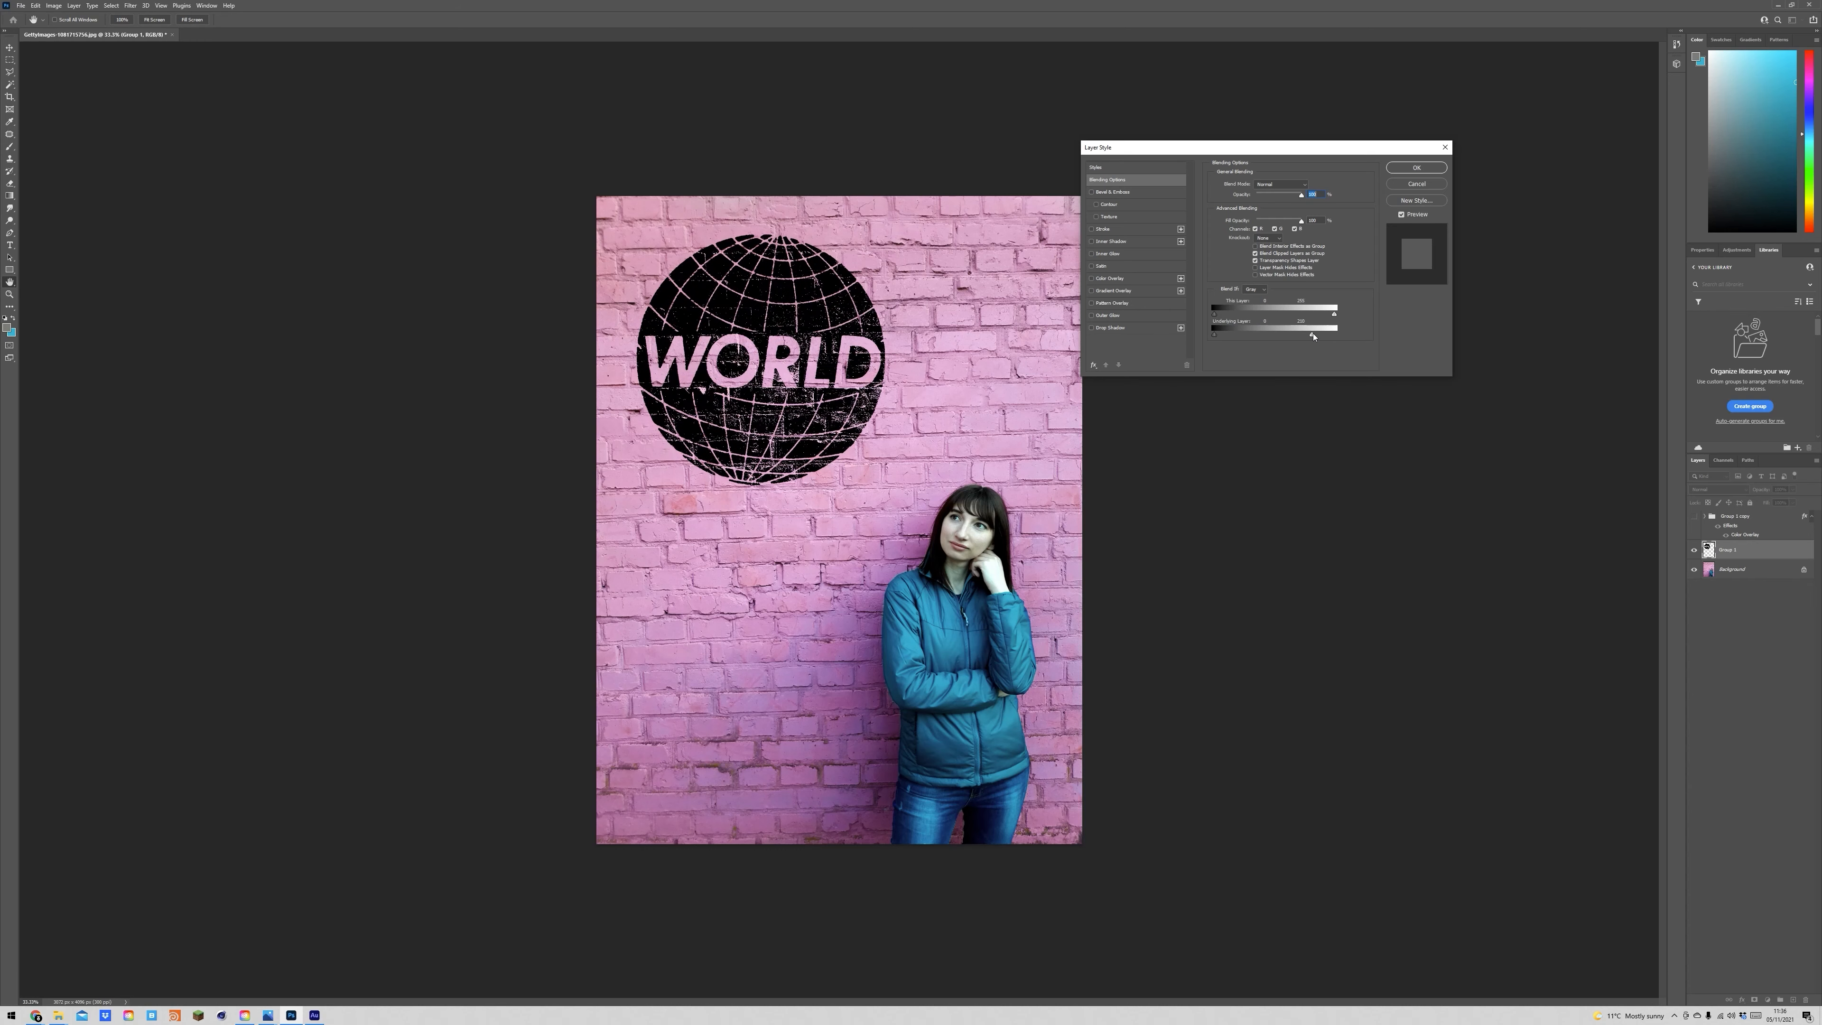
mouse_move(1215, 338)
left_mouse_down()
mouse_move(1281, 336)
mouse_move(1197, 334)
mouse_move(1283, 333)
mouse_move(1216, 333)
left_mouse_up()
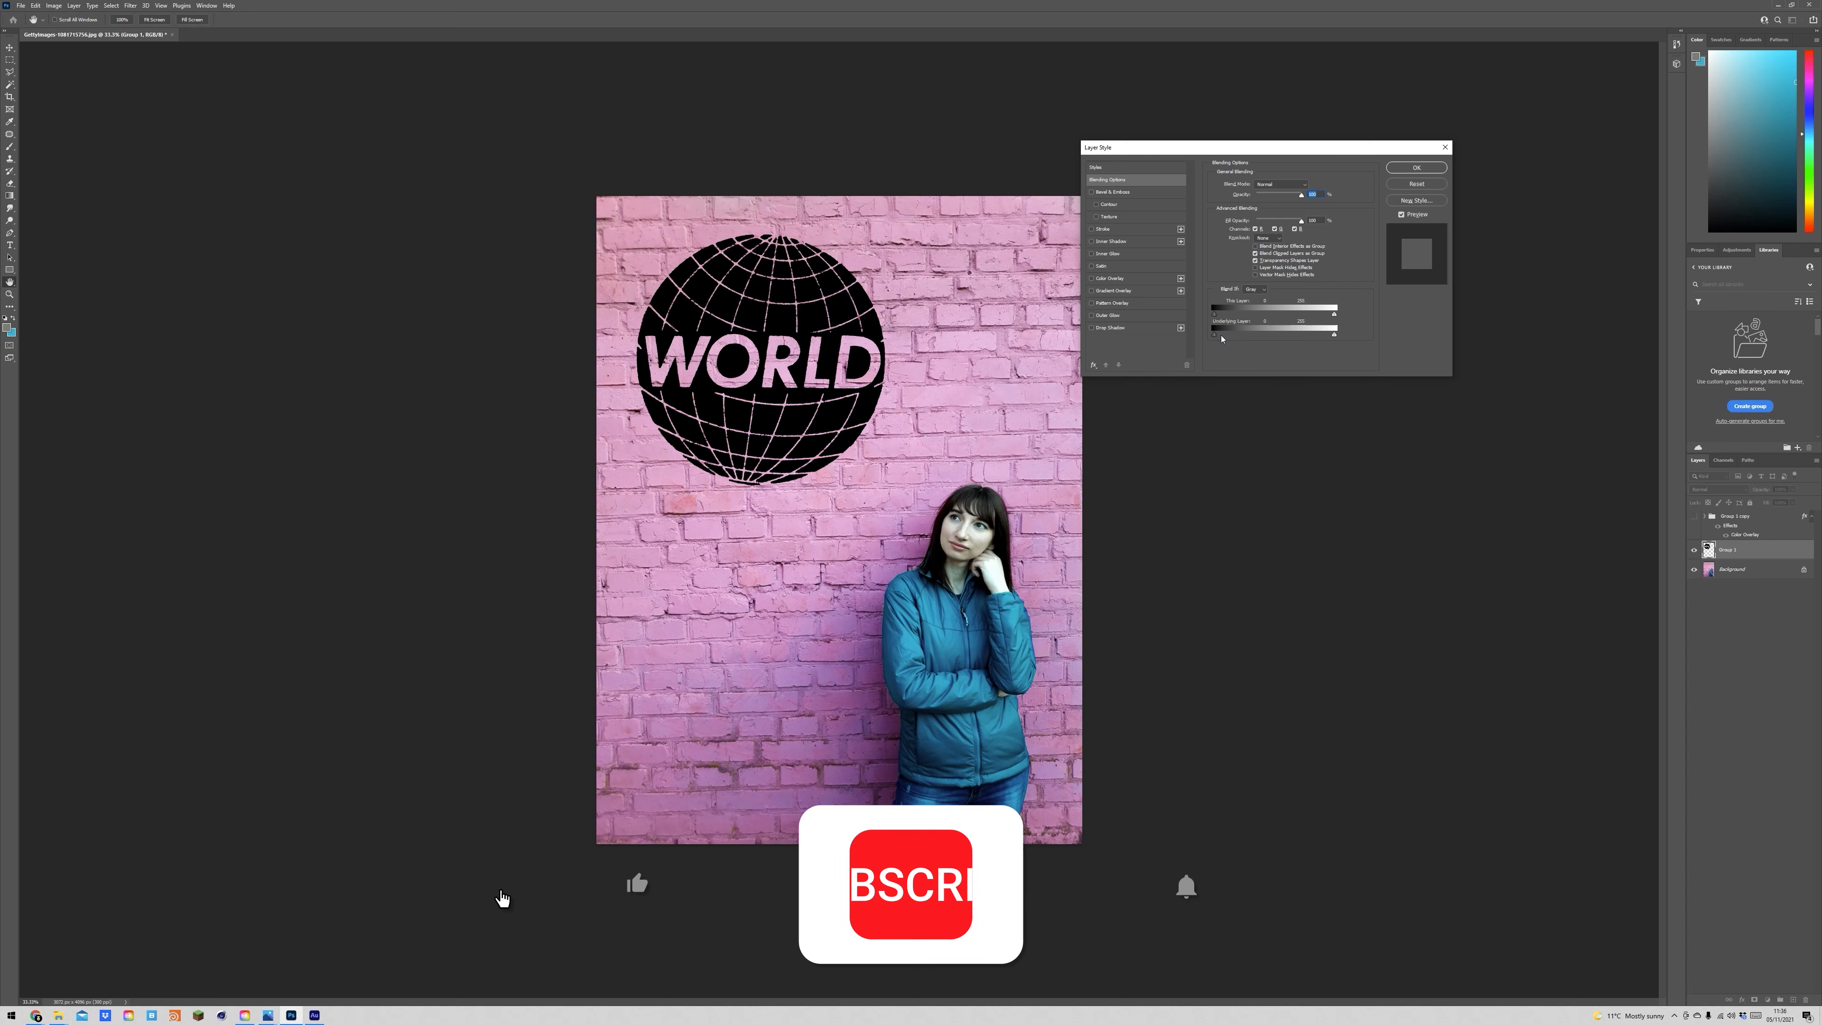
Fade the logo softly into the dark brick texture by splitting the Underlying Layer black Blend If slider toward the highlights, and apply it.
left_click_drag(1214, 335, 1306, 337, "alt")
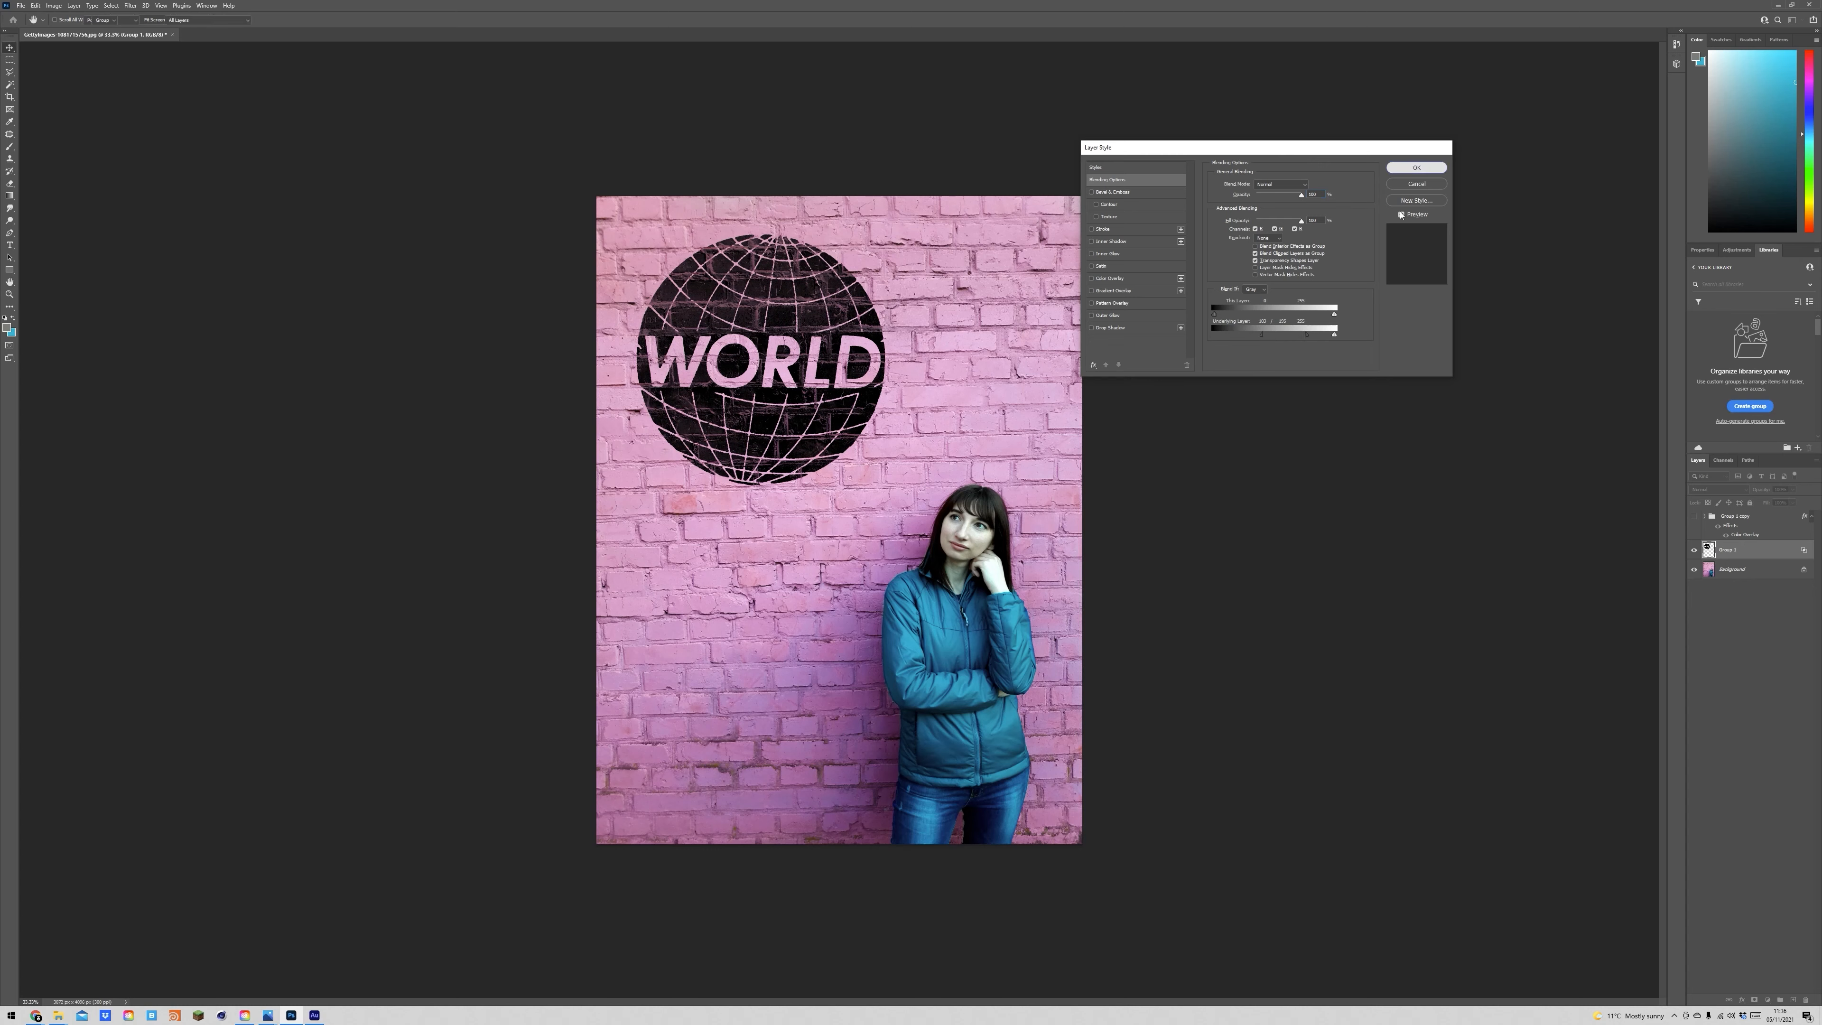
left_click(1409, 169)
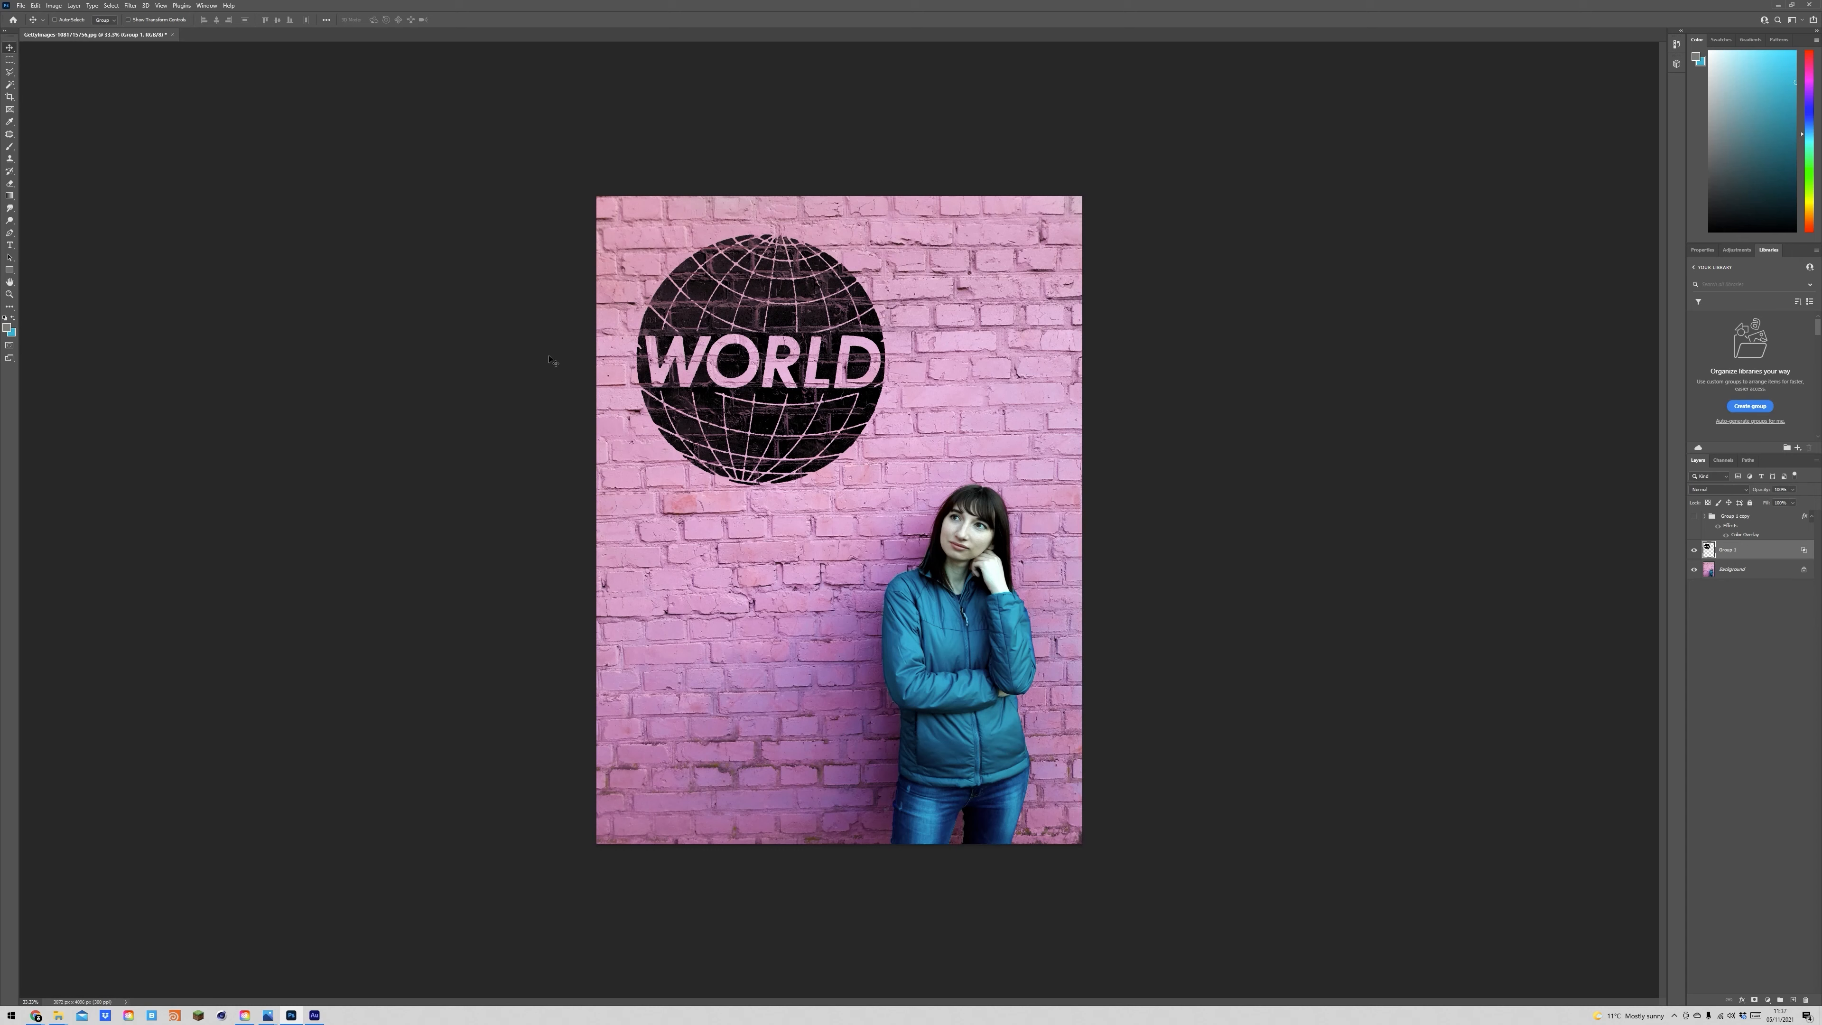